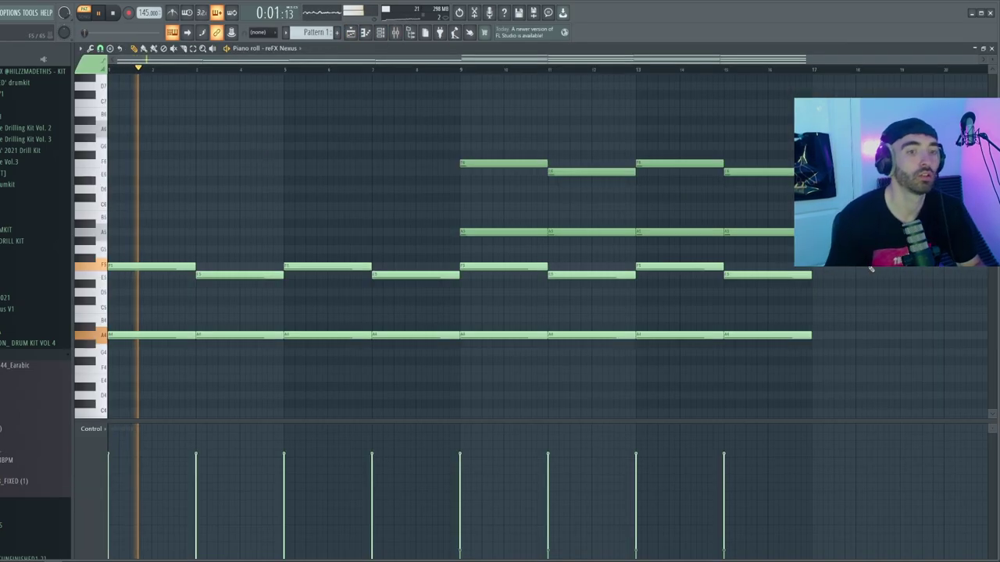
Select the higher-octave notes over bars 9 to 16 of the Nexus chord pattern
drag(792, 242, 468, 143)
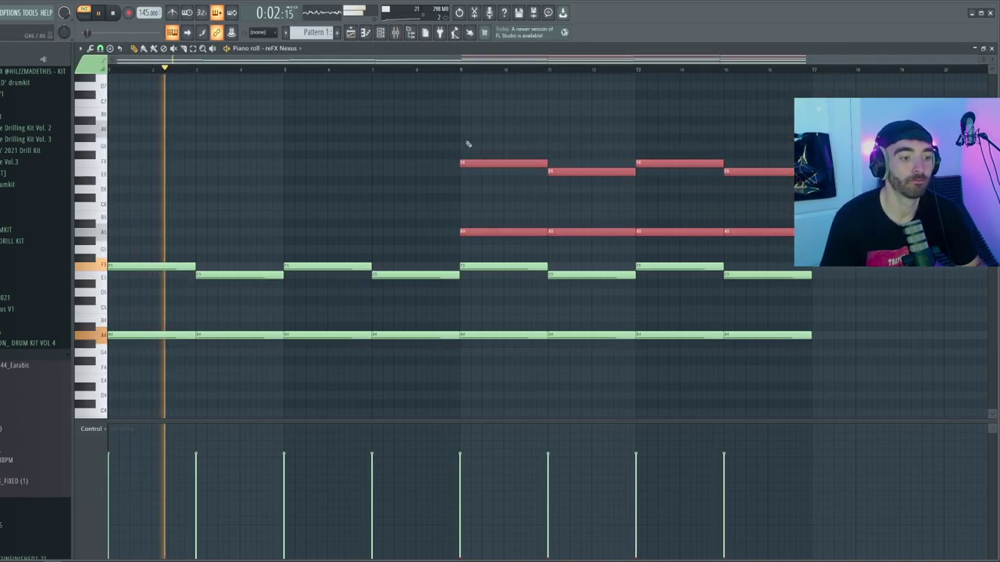
ctrl+click(400, 143)
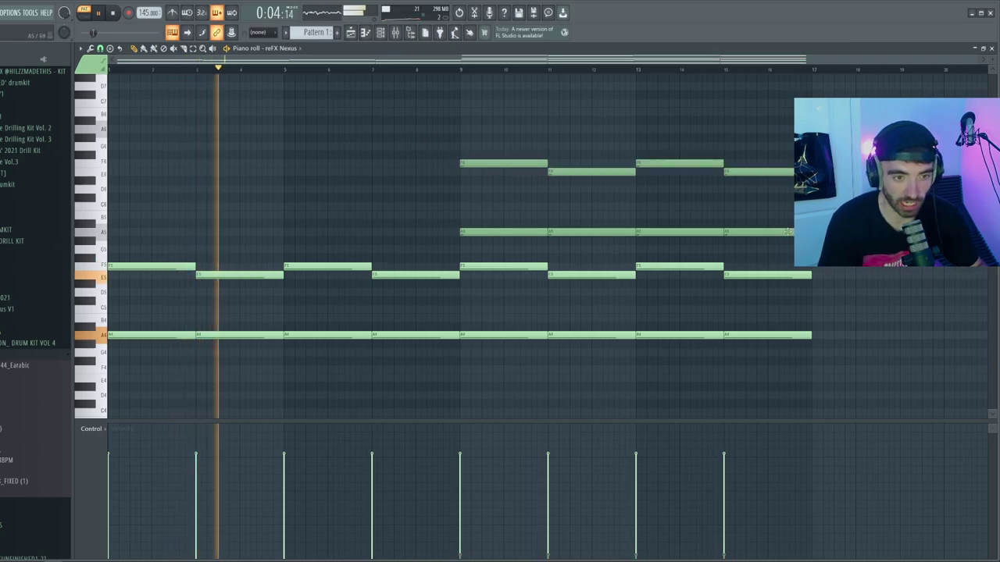
drag(819, 245, 471, 117)
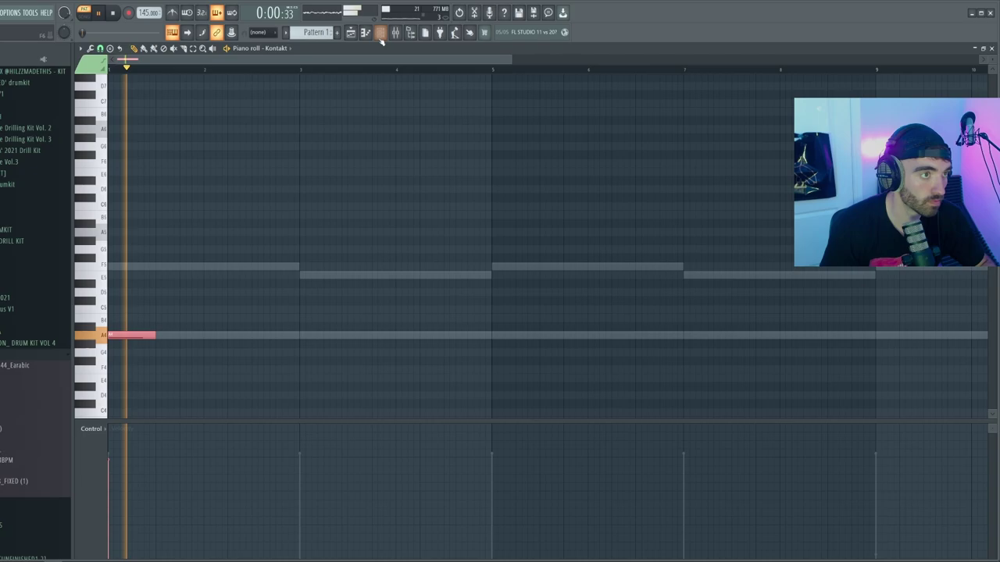
Lengthen the opening A4 note of the Kontakt melody to one full bar
key(F6)
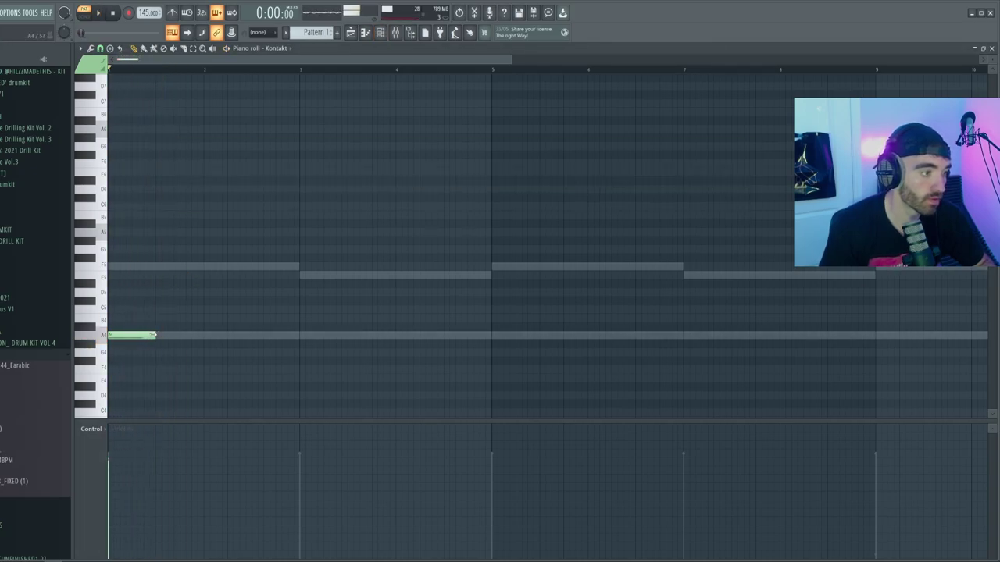
key(space)
drag(154, 335, 197, 336)
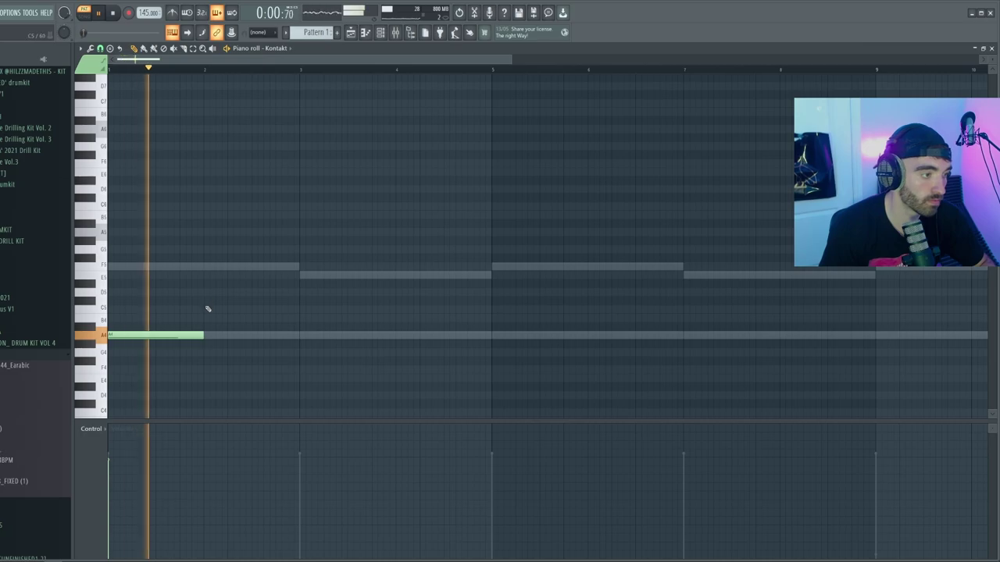
Add a run of short consecutive notes C5, E5, F5, E5, C5, B4 and C5 across bar 2
click(206, 309)
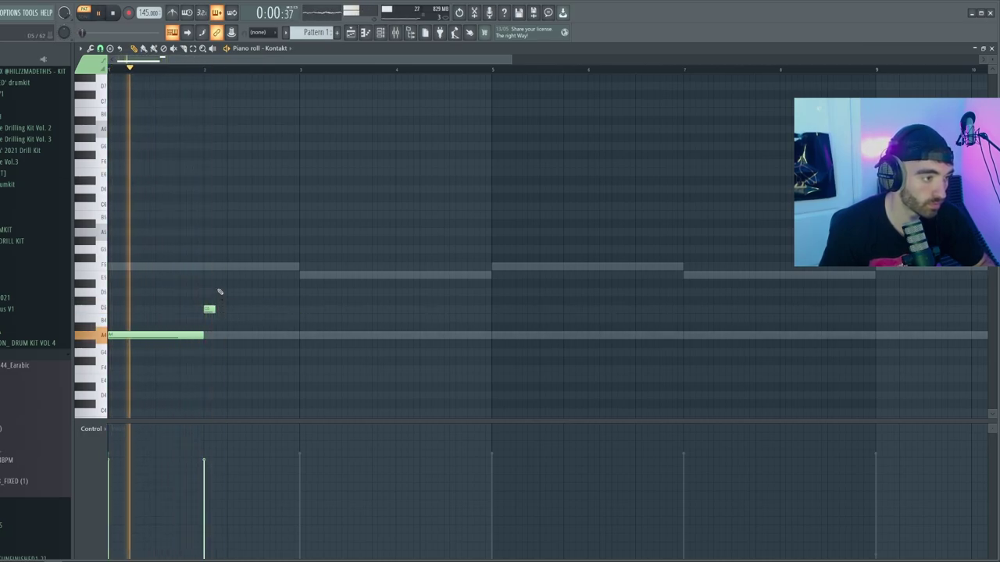
click(217, 275)
click(230, 267)
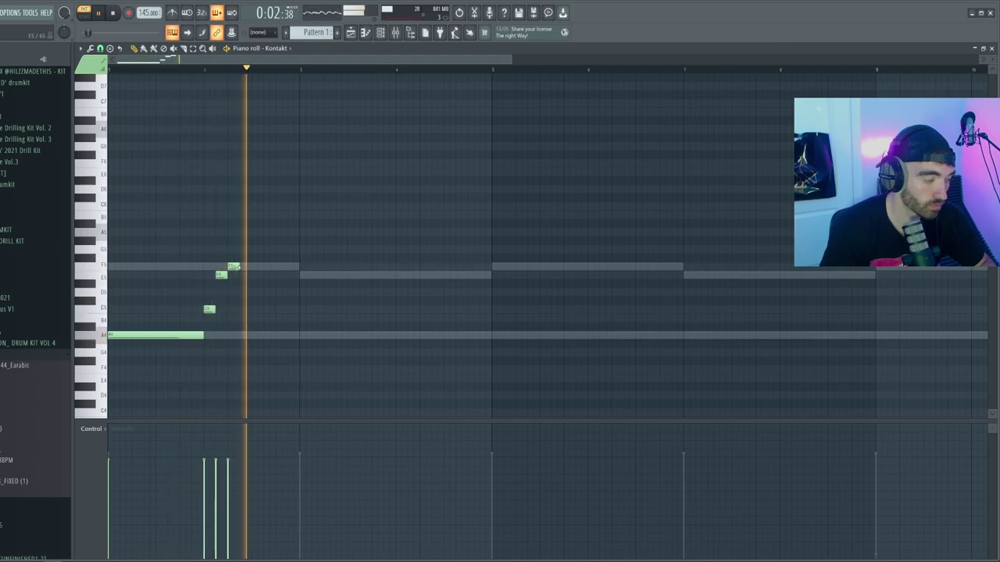
scroll(235, 266, up, 2)
click(246, 275)
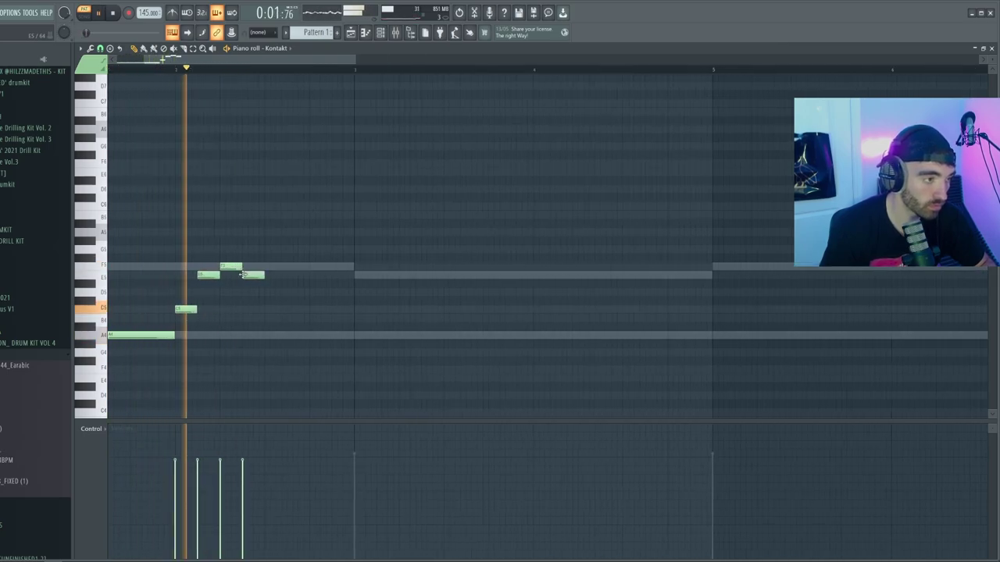
click(268, 308)
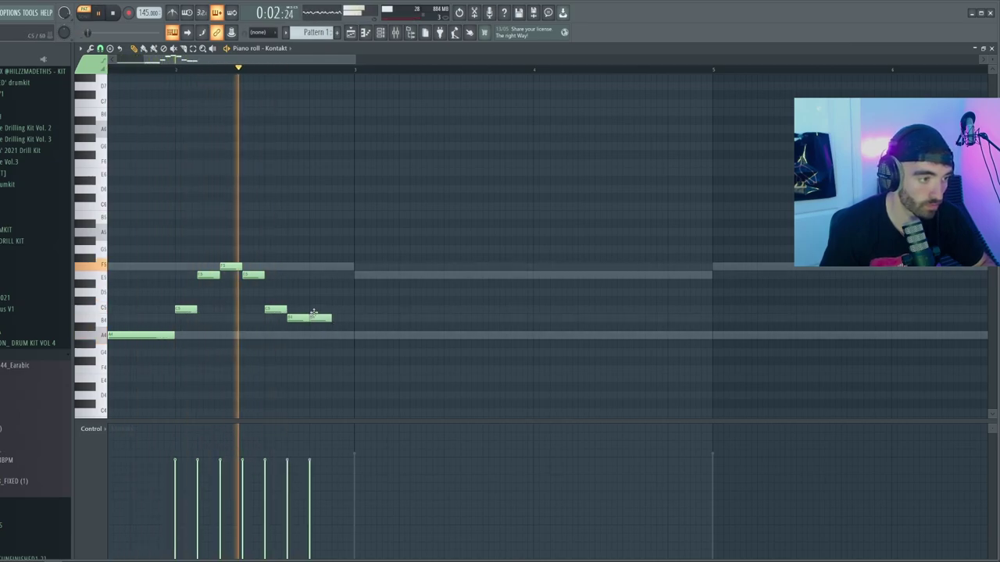
click(314, 310)
Place a held B4 note of about half a bar at the start of bar 3
scroll(332, 321, down, 2)
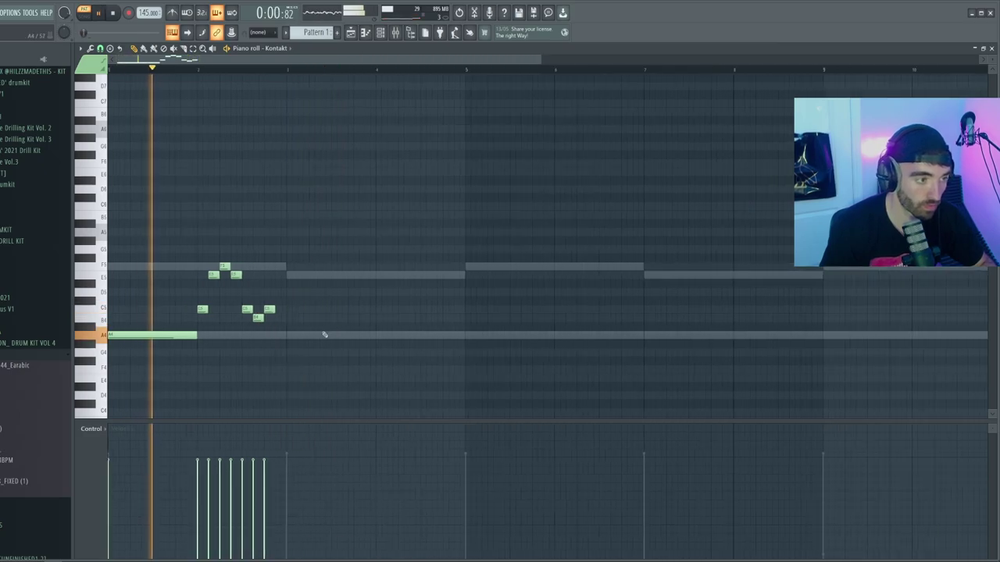
drag(297, 320, 337, 321)
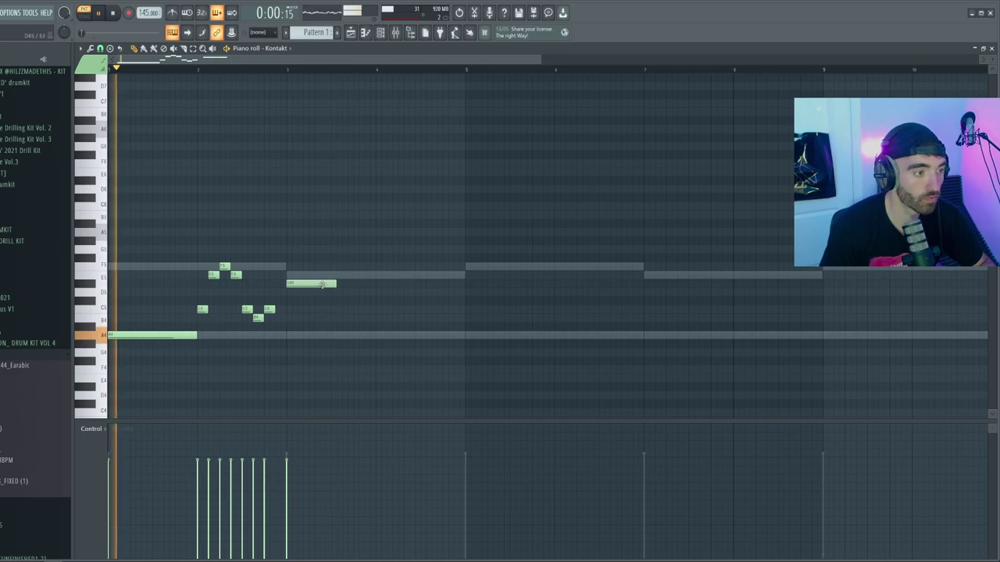
drag(321, 284, 321, 275)
click(299, 318)
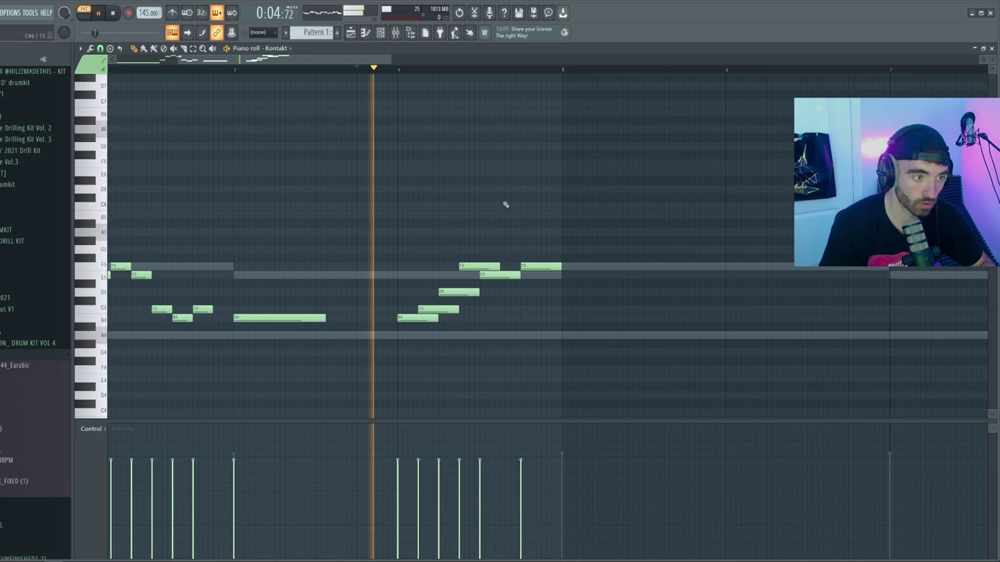
Raise the D5 in the rising run of bar 4 to E5 and overlap an F5 between the two E5 notes
scroll(505, 204, up, 2)
key(space)
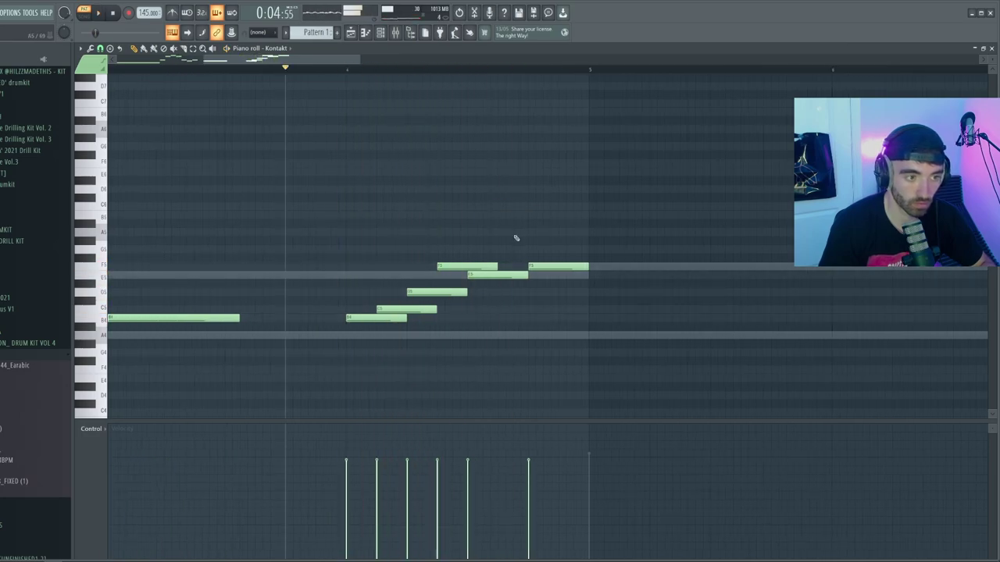
key(space)
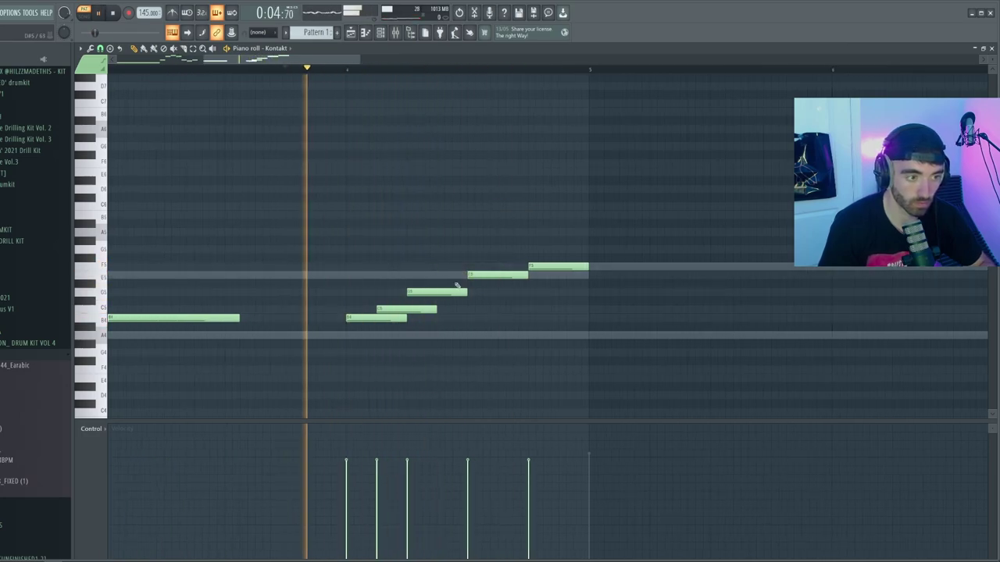
key(space)
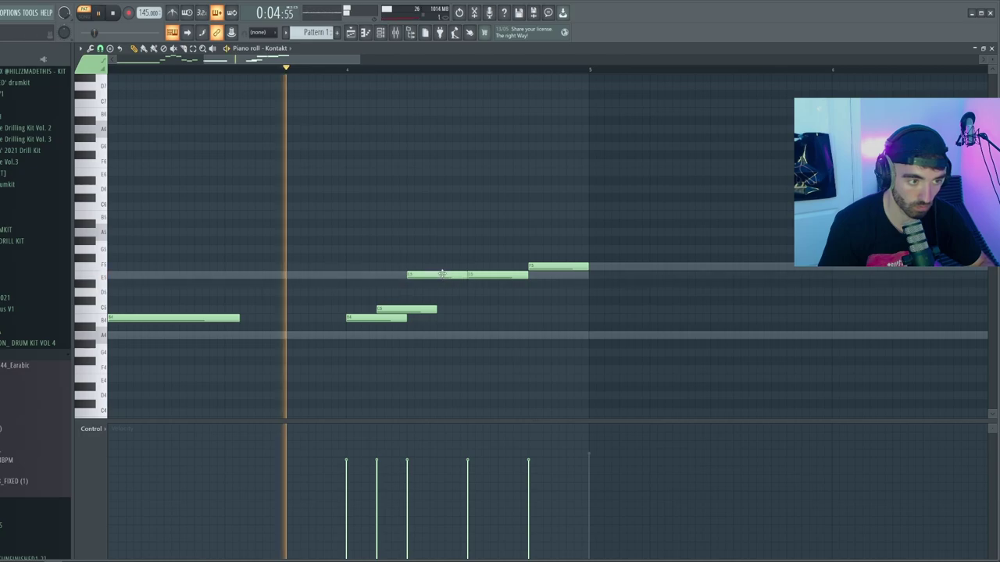
key(space)
drag(478, 275, 448, 266)
key(space)
key(space)
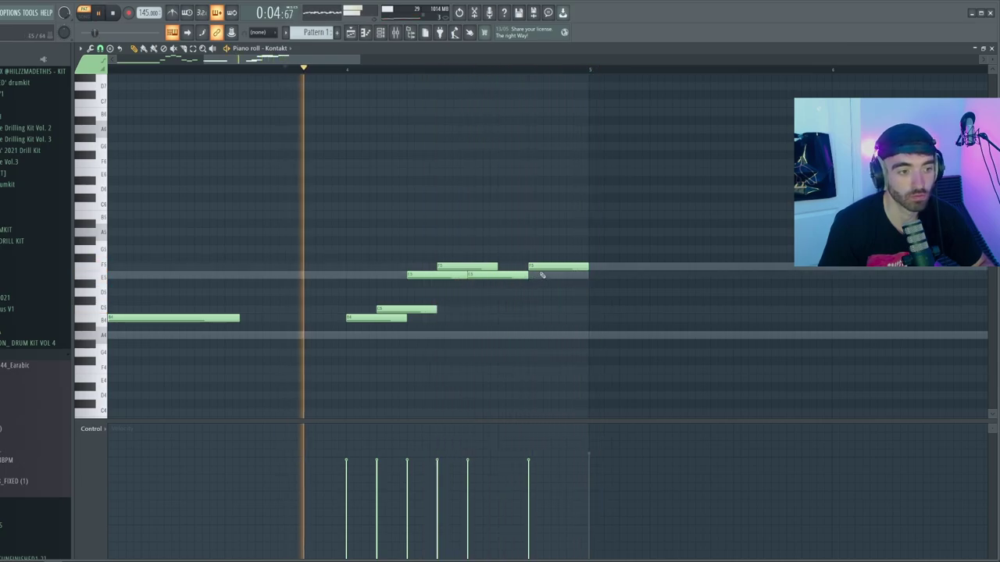
Move the last F5 in bar 4 earlier, close the bar with E5, and start bar 5 on A4
drag(542, 268, 511, 268)
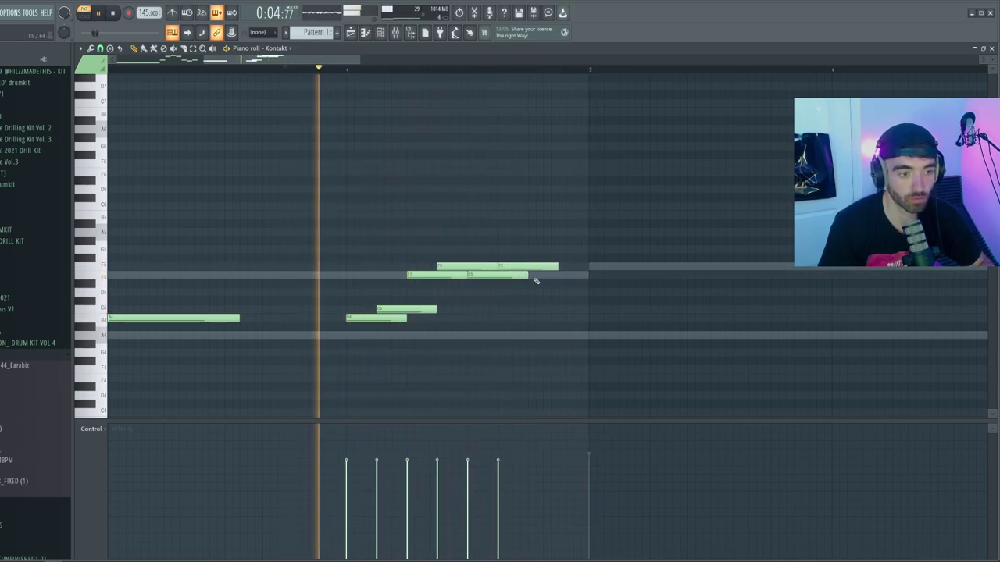
click(537, 277)
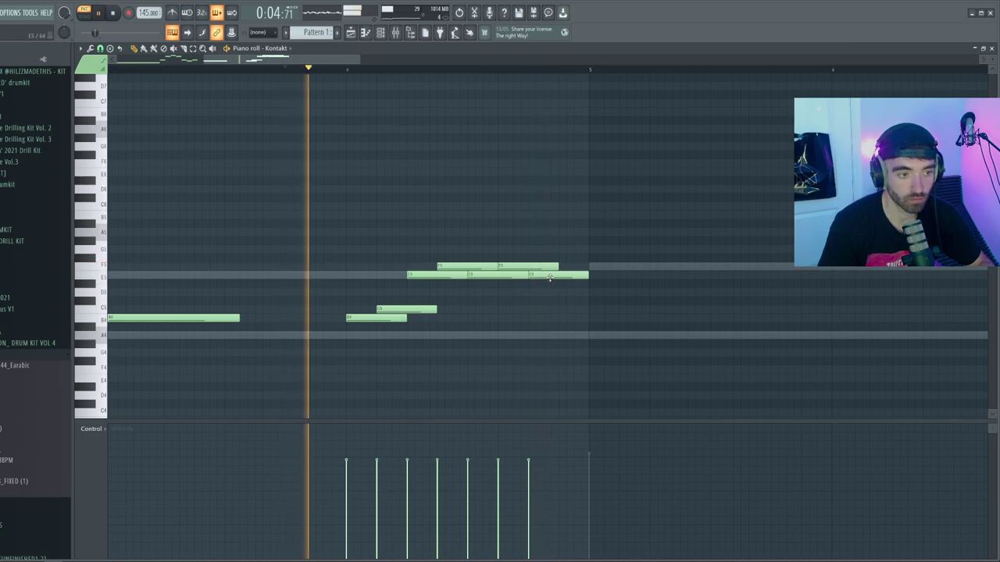
click(597, 336)
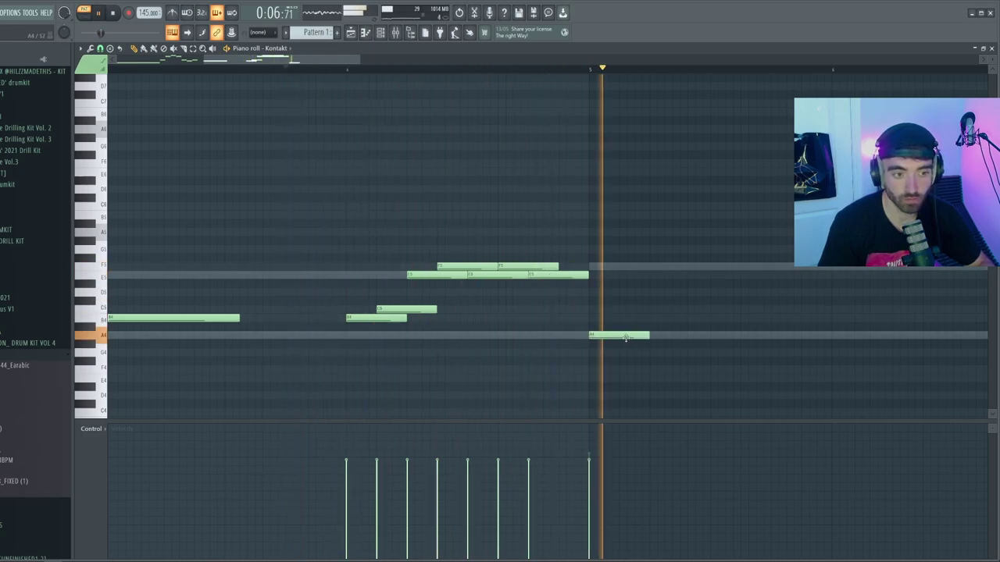
Replace the closing E5 of bar 4 with a short C5 and end the bar on B4
click(570, 311)
drag(617, 310, 538, 309)
right_click(546, 276)
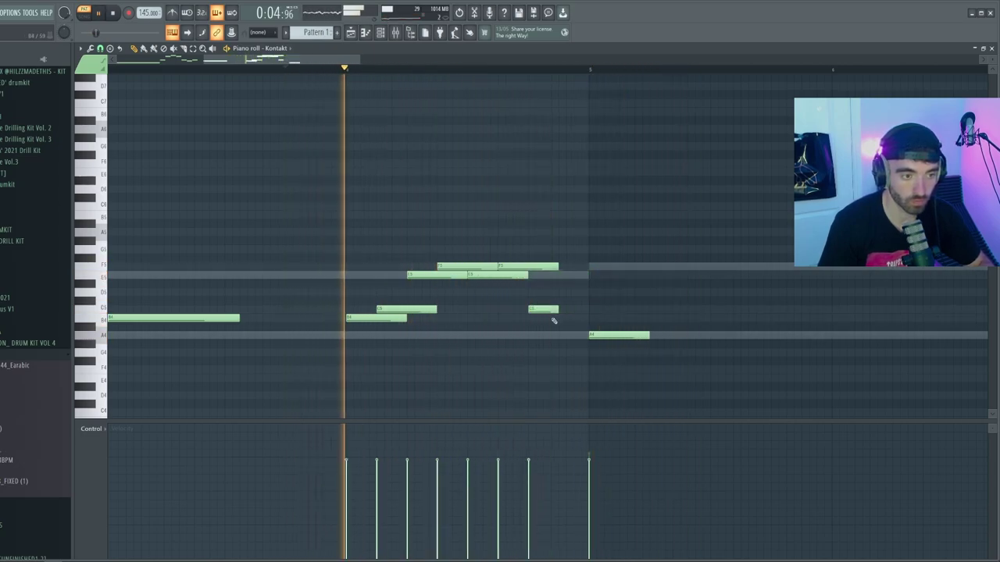
click(560, 318)
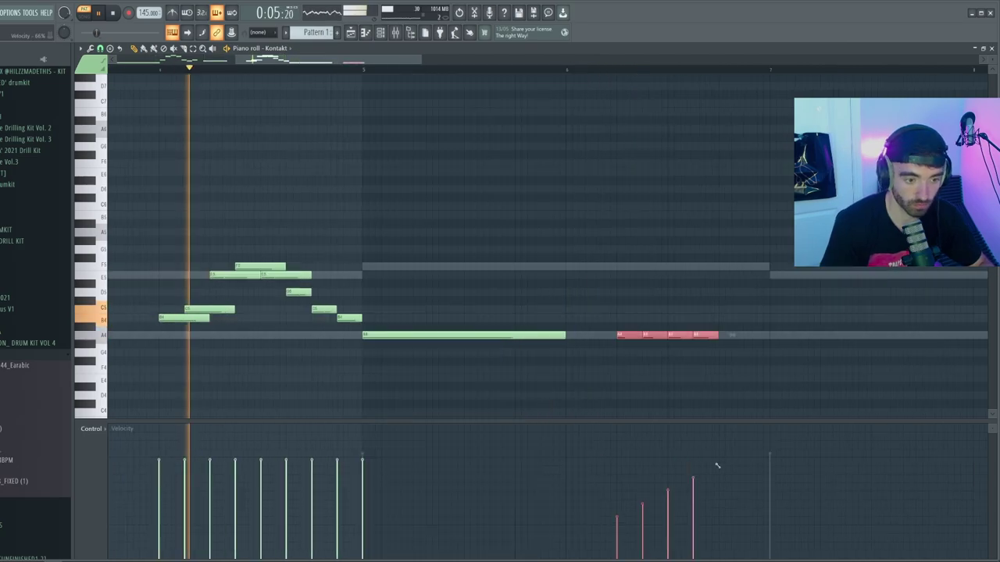
Add an F5 at the end of bar 6, right after the repeated A4 notes with rising velocity
click(731, 384)
click(727, 266)
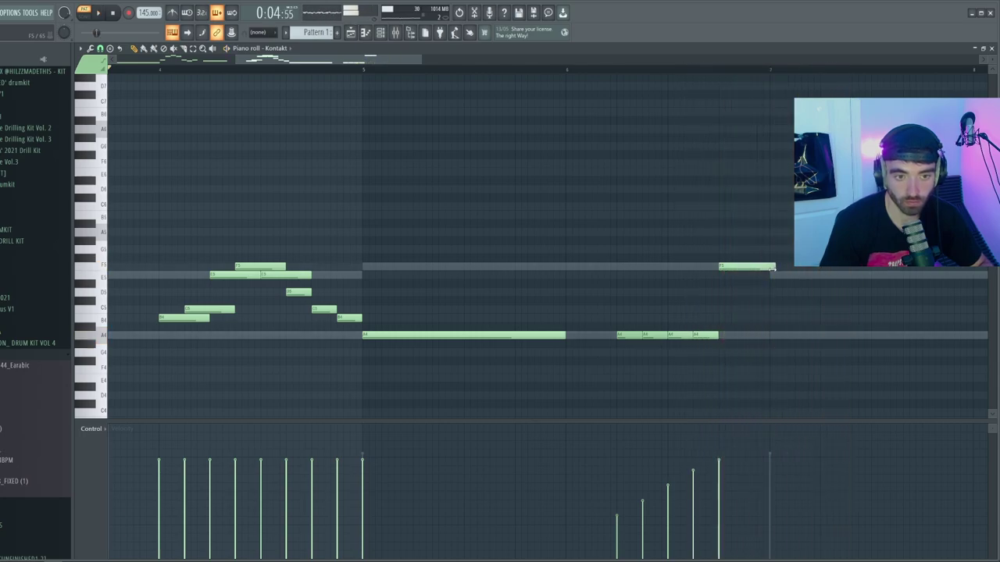
key(space)
Continue the melody through bars 7 and 8 with a held E5, then C5, B4 and a closing E5
scroll(729, 342, down, 5)
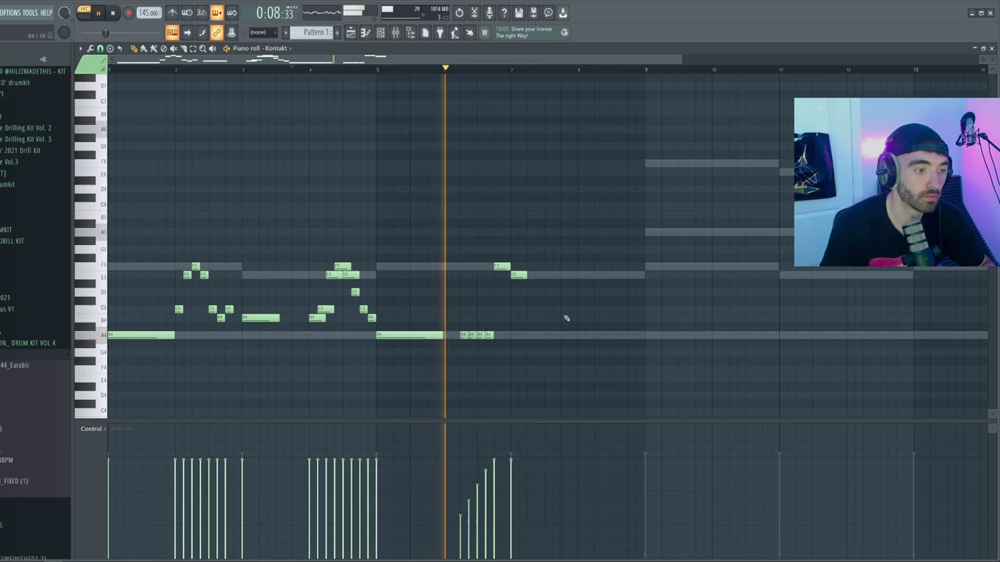
scroll(527, 319, up, 3)
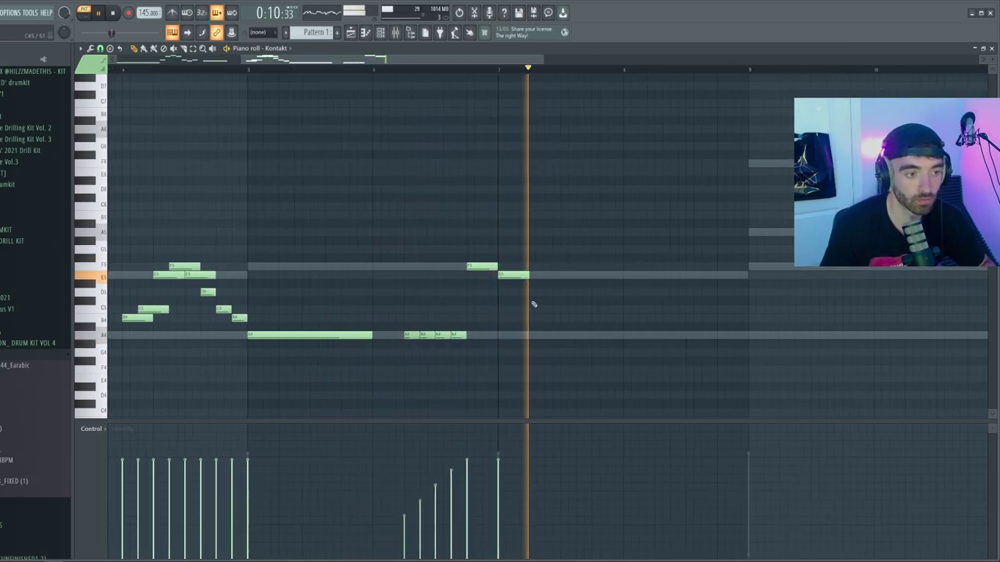
click(569, 274)
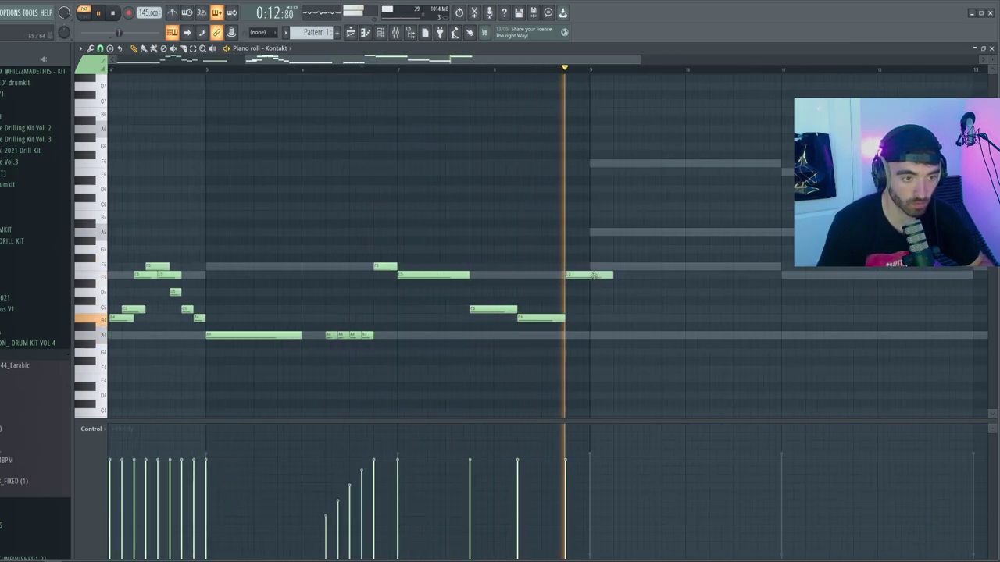
Duplicate the eight-bar melody into bars 9 to 16 and raise the B4 and A4 notes in bar 16 by one octave
scroll(565, 167, down, 3)
key(ctrl+a)
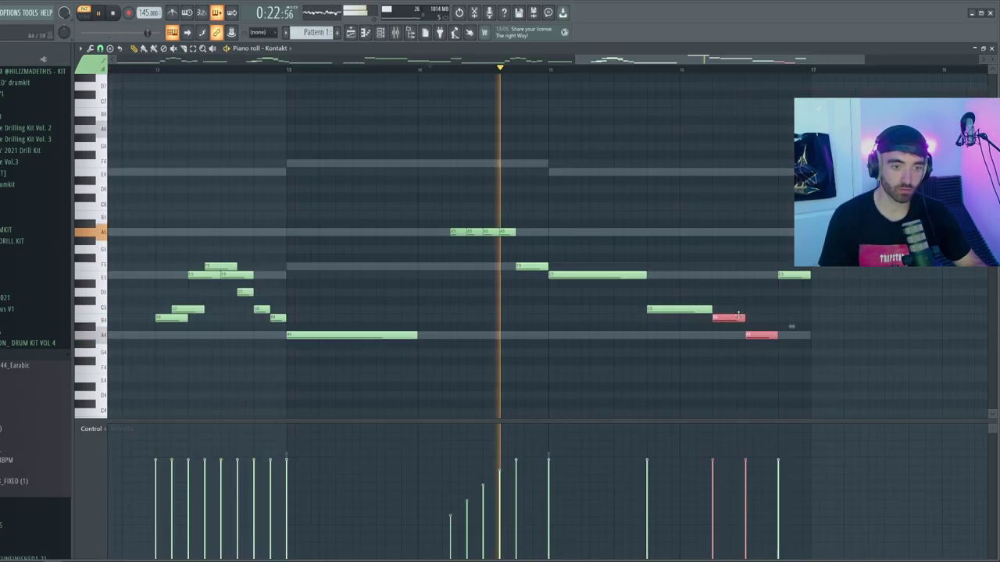
drag(738, 314, 738, 212)
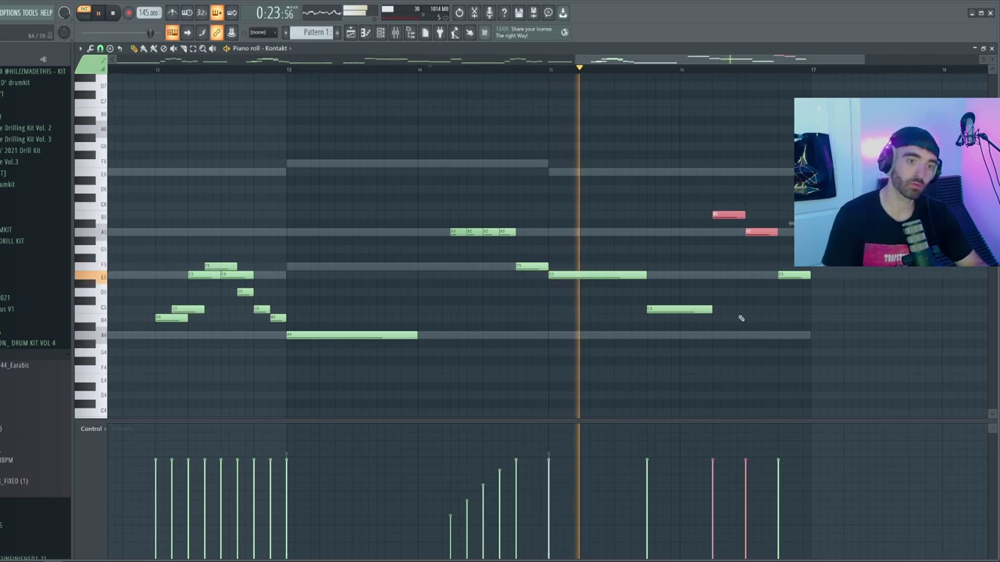
click(721, 290)
Build a descending run in bar 16 from short C6, B5, A5 and G5 notes
click(698, 206)
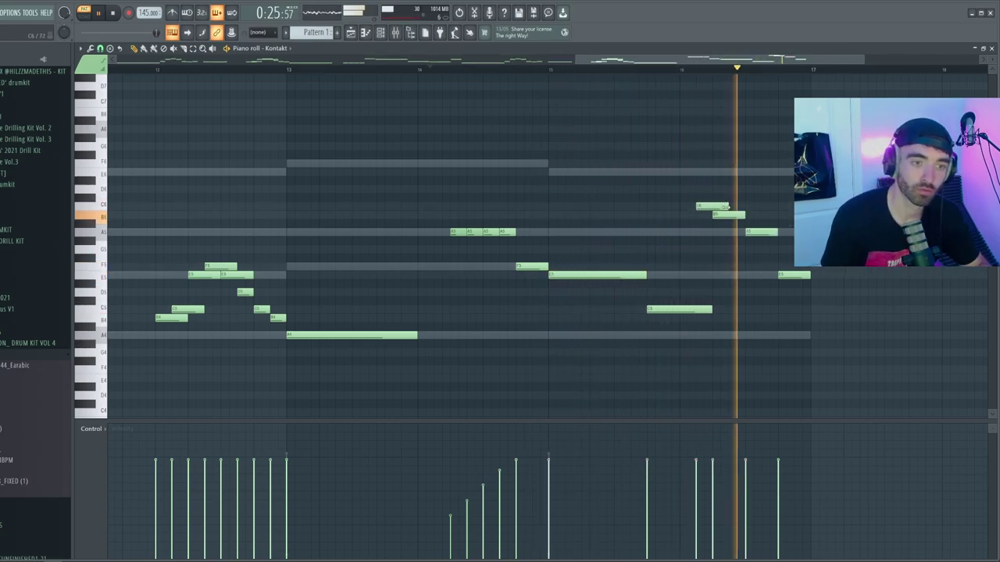
drag(755, 222, 746, 223)
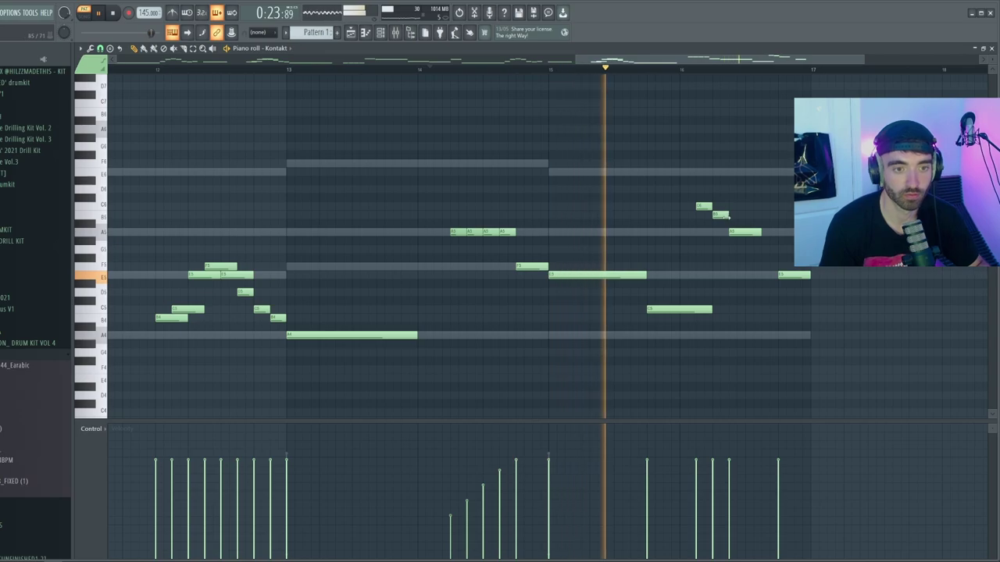
click(765, 249)
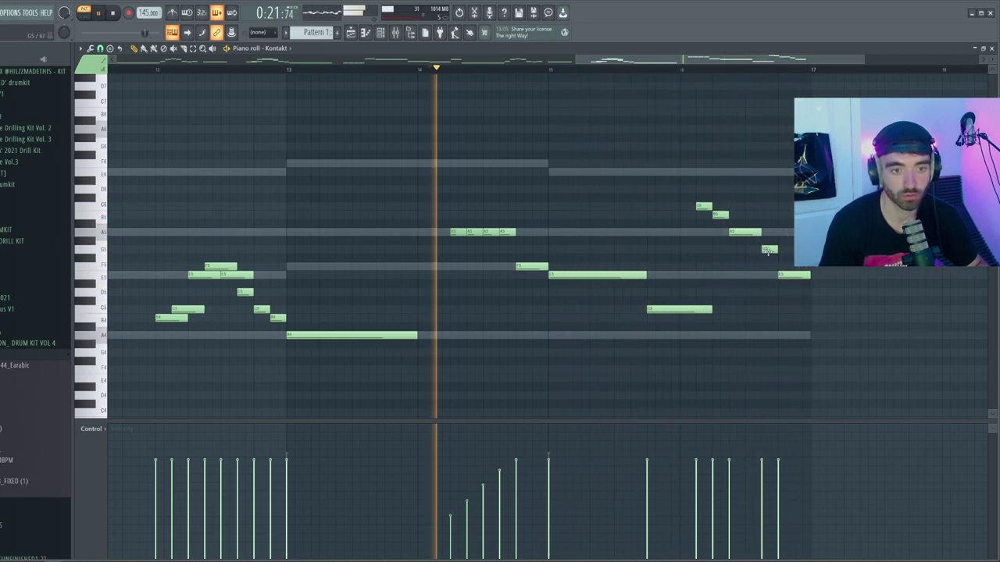
drag(768, 250, 752, 250)
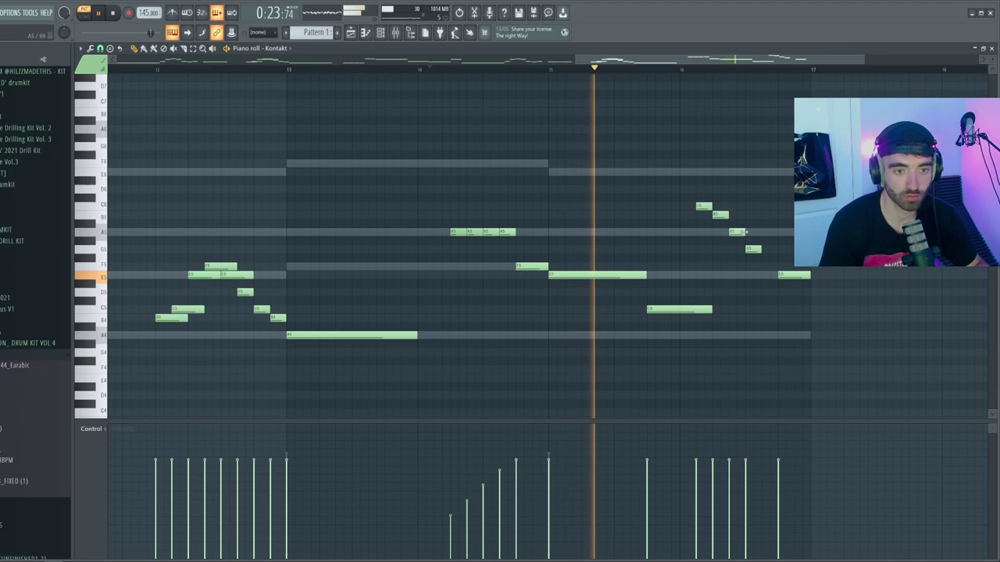
Finish the descending run in bar 16 with short F5 and E5 notes
mouse_move(789, 275)
mouse_down()
mouse_move(771, 267)
mouse_move(794, 276)
mouse_up()
click(780, 277)
click(798, 310)
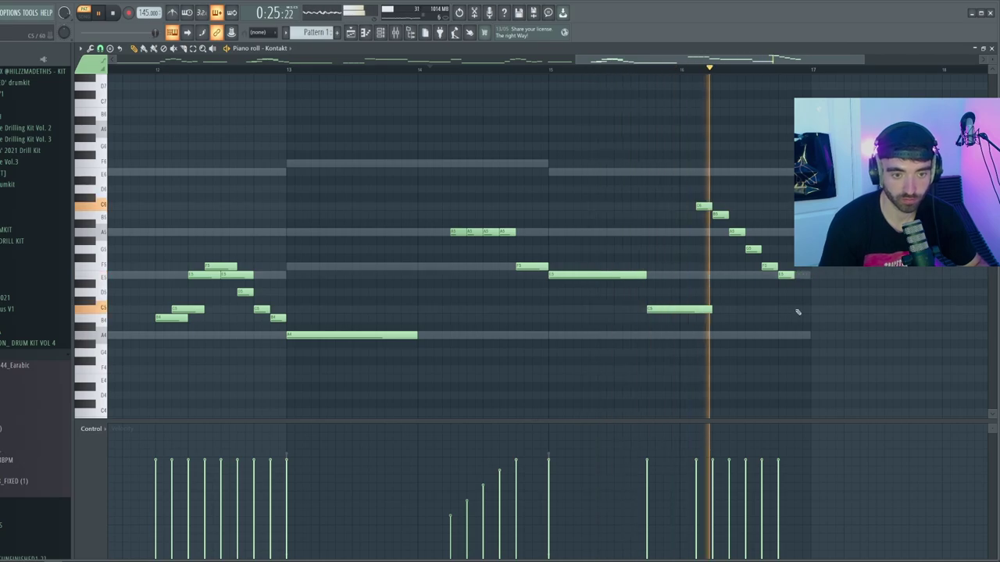
scroll(798, 310, down, 4)
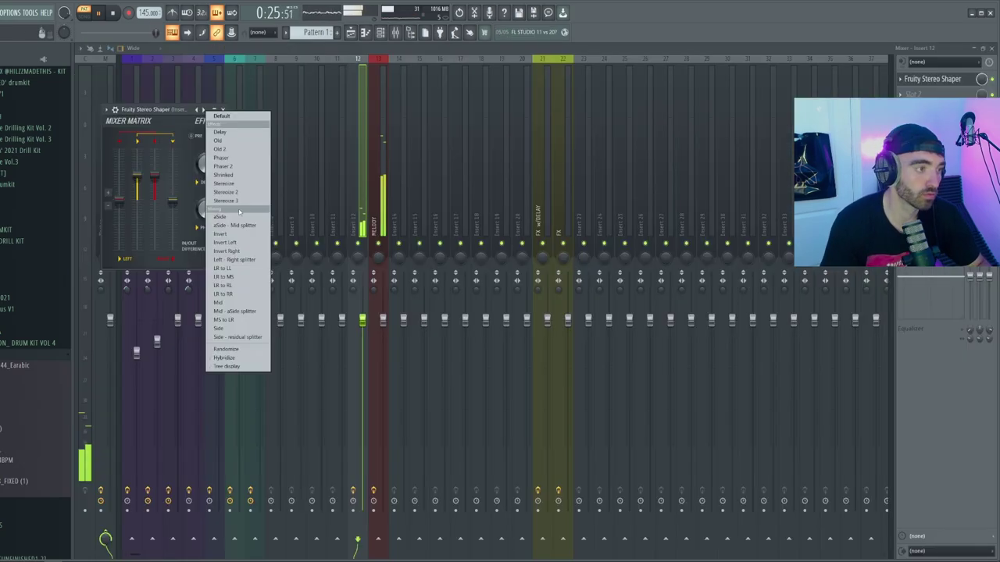
Apply the Stereoize 3 preset to the Fruity Stereo Shaper on mixer insert 12
click(235, 201)
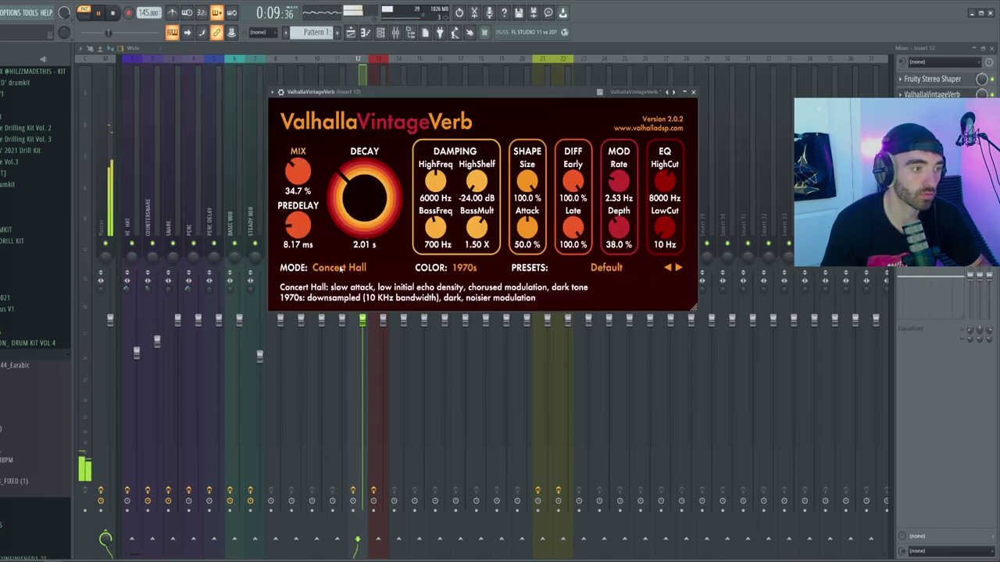
Set the ValhallaVintageVerb mode on mixer insert 12 to Ambience
click(341, 268)
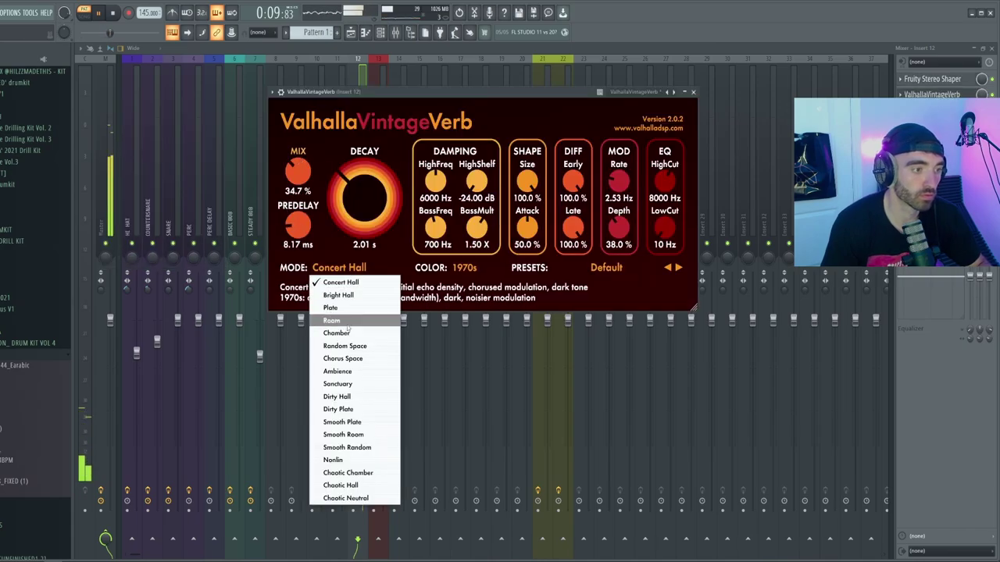
click(344, 371)
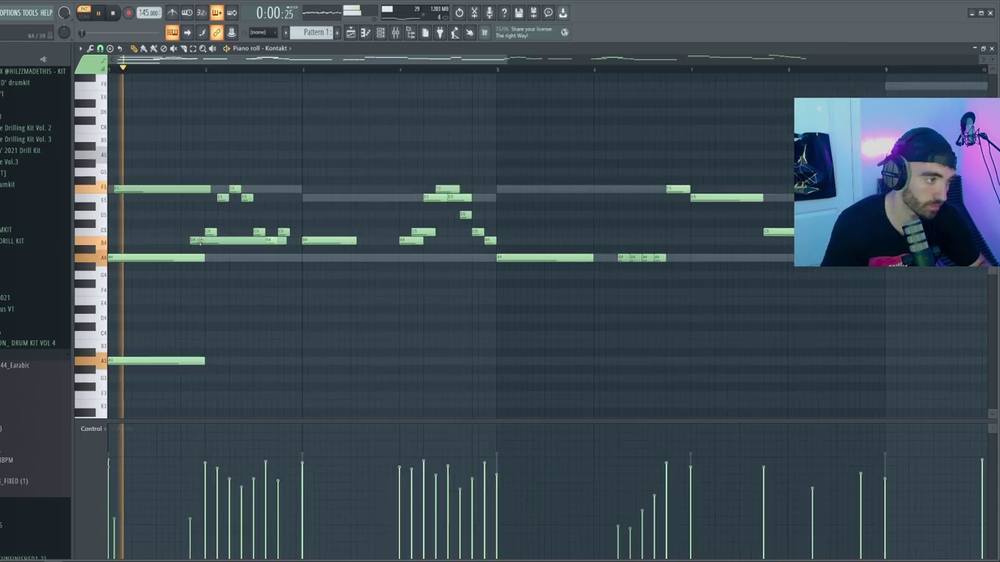
Replace the long B4 note in bar 2 with a half-bar C4 bass note and add a B3 bass note at bar 3
ctrl+click(205, 243)
drag(288, 241, 275, 336)
key(space)
key(space)
key(space)
alt+scroll(290, 358, up, 5)
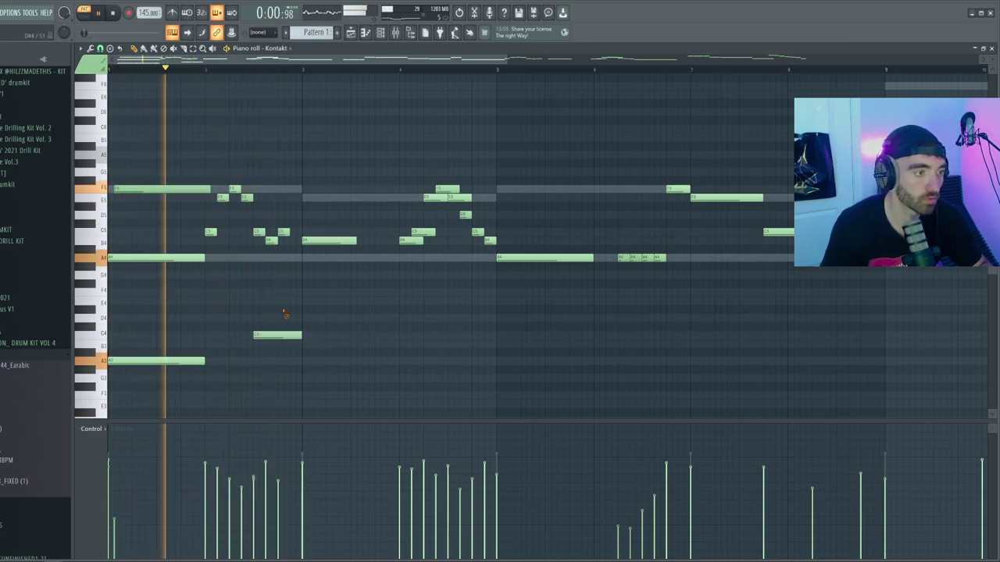
click(303, 346)
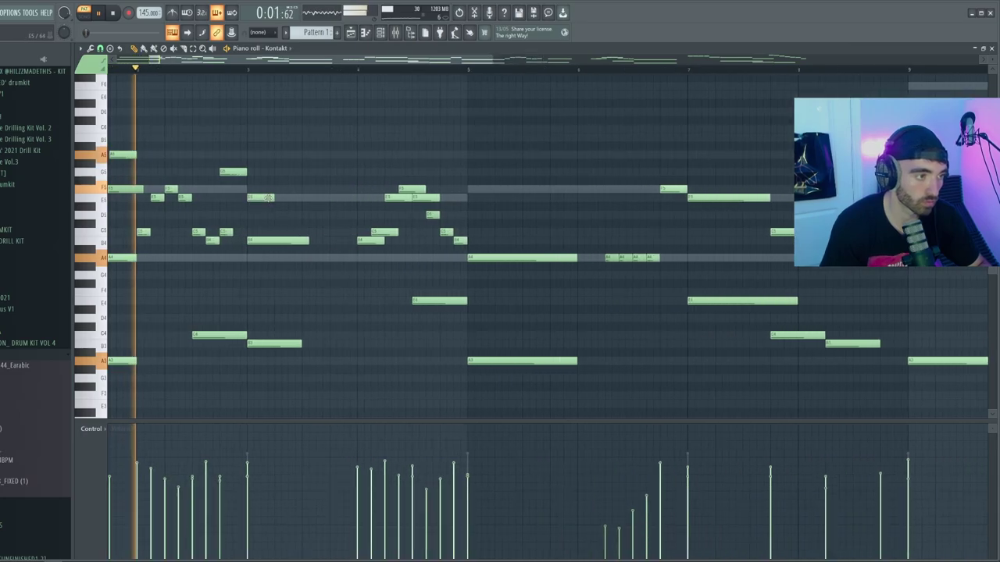
Lengthen the E5 note in bar 3 to half a bar and shift it slightly after the bar's start
drag(268, 197, 301, 201)
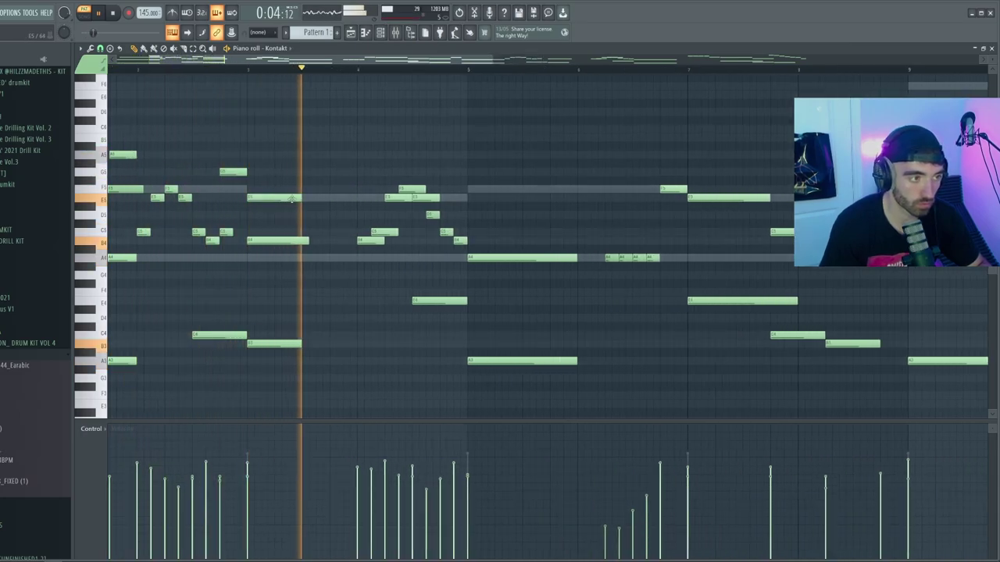
ctrl+click(288, 200)
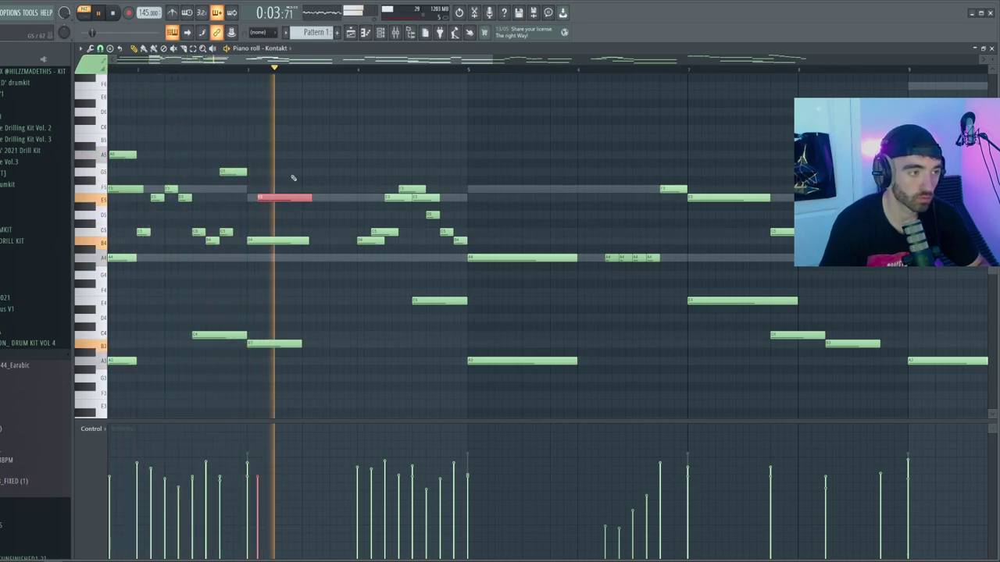
scroll(270, 197, down, 3)
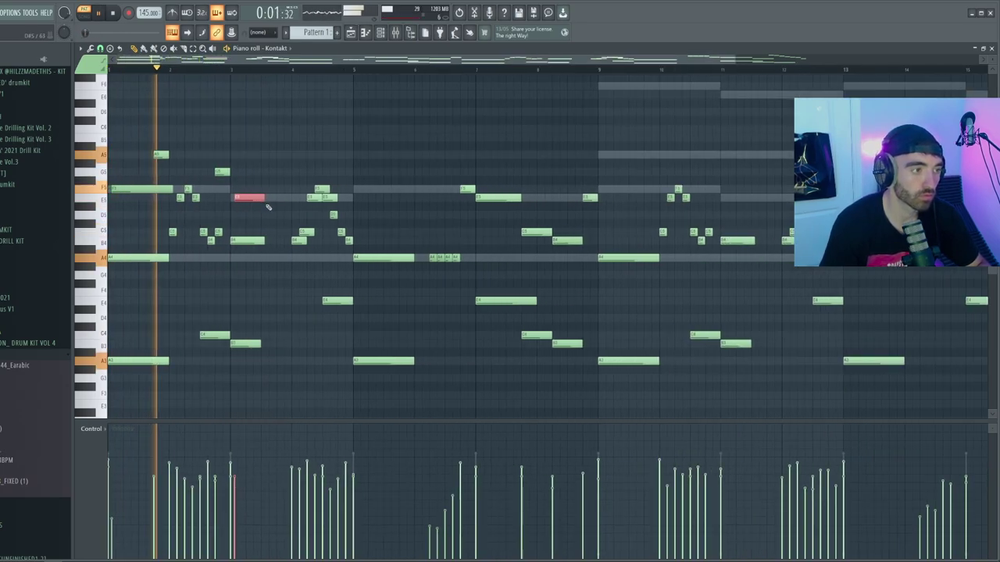
ctrl+click(284, 212)
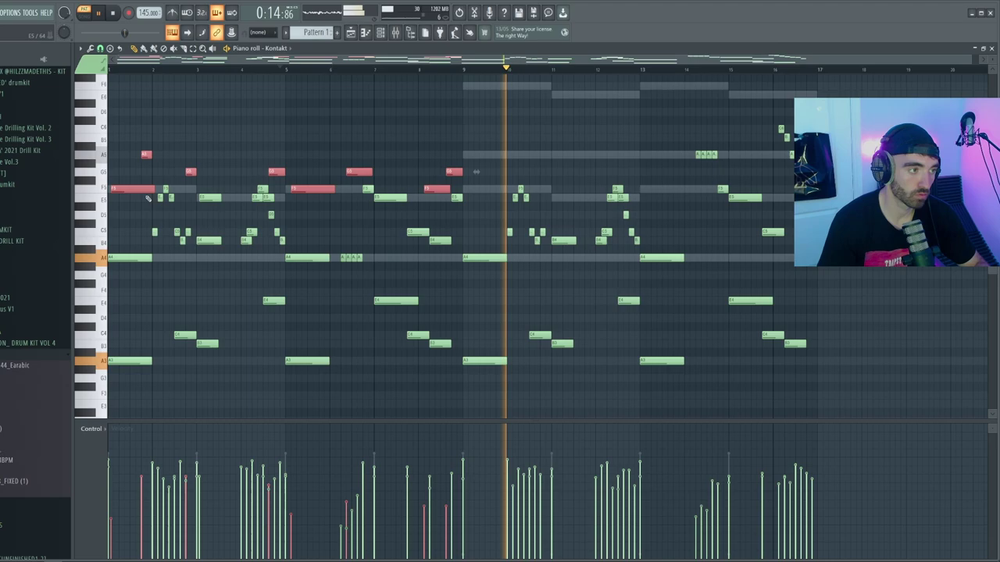
Duplicate the selected upper harmony notes from bars 1 to 8 into bars 9 to 16
drag(131, 189, 486, 183)
scroll(486, 183, up, 3)
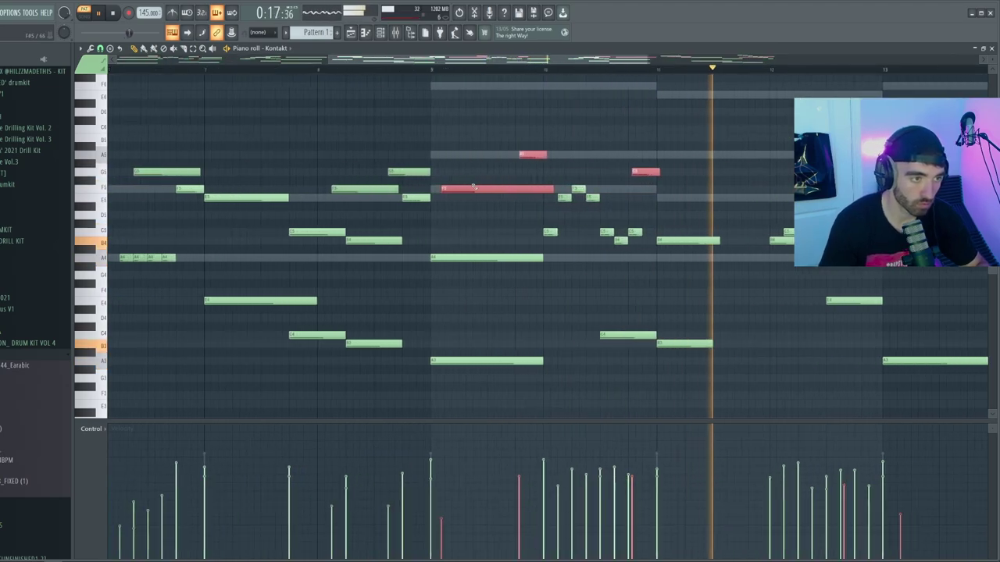
scroll(451, 187, up, 3)
scroll(448, 189, down, 4)
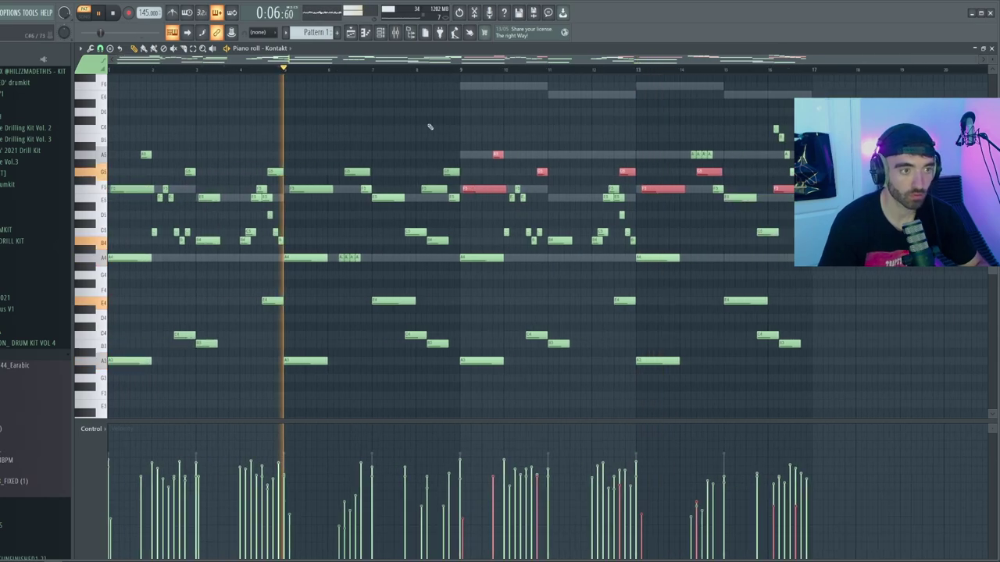
ctrl+click(431, 127)
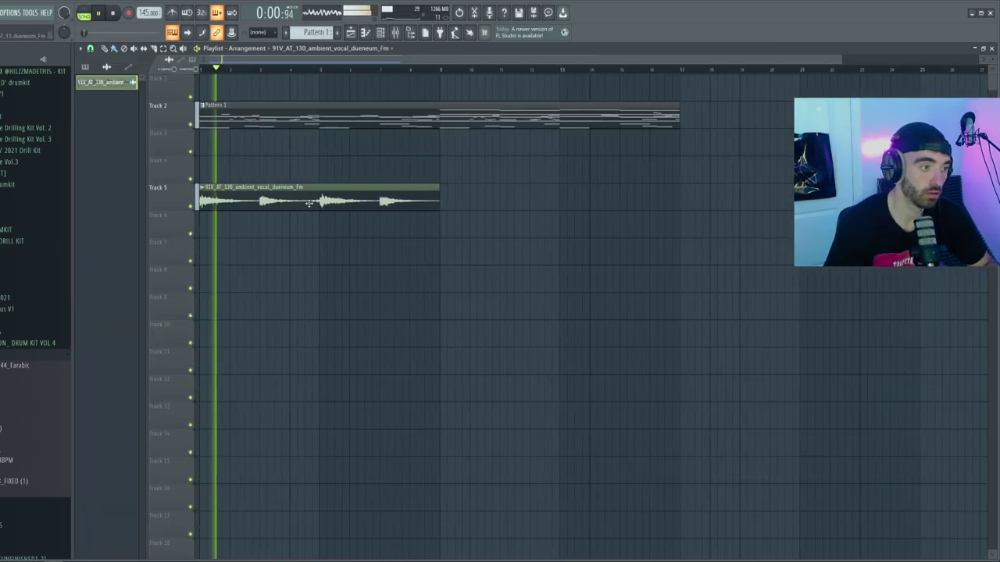
Open the ambient vocal clip's channel settings and duplicate the clip on Track 5 into bars 9 to 16
double_click(318, 194)
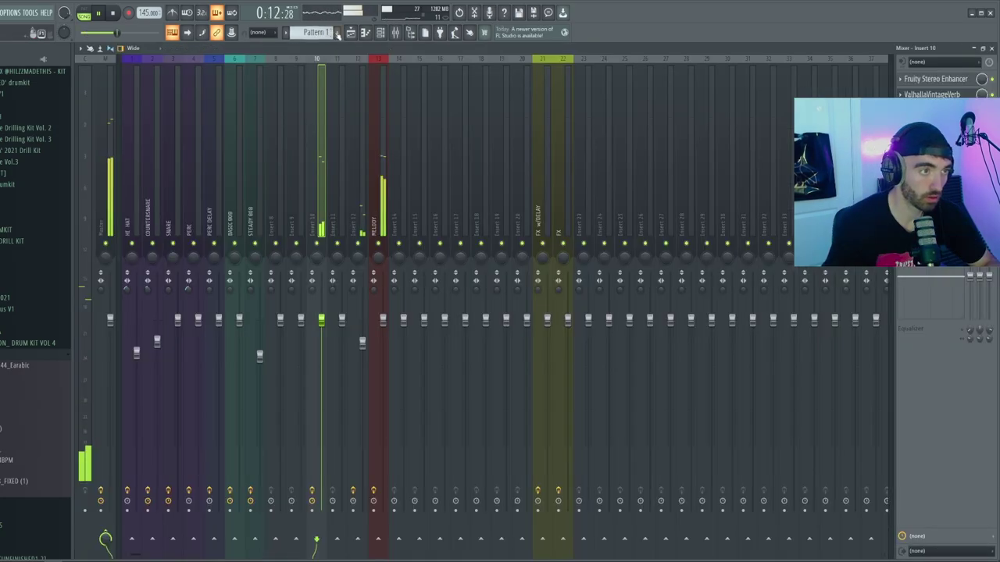
click(351, 33)
scroll(326, 249, down, 1)
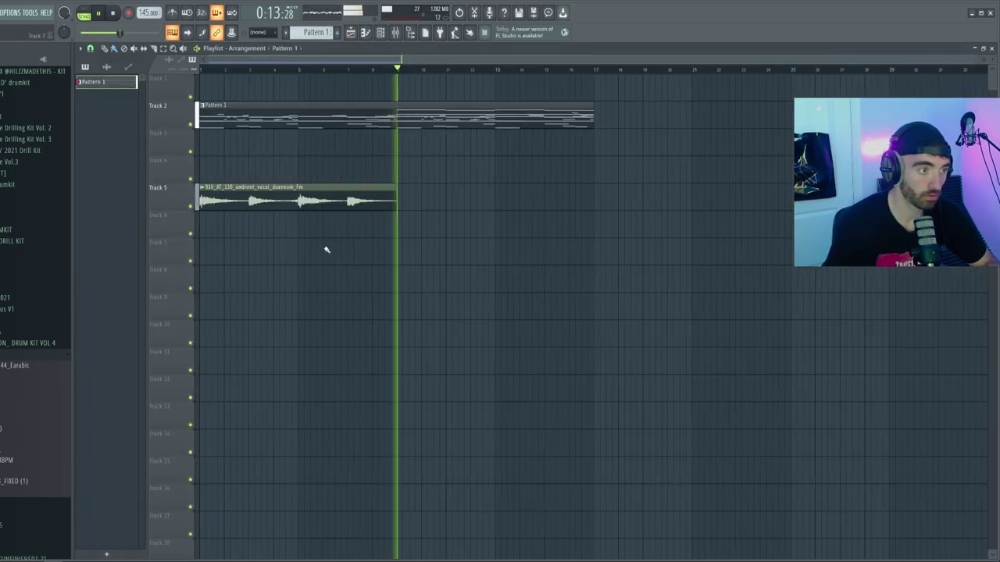
ctrl+click(277, 189)
key(ctrl+b)
ctrl+click(463, 216)
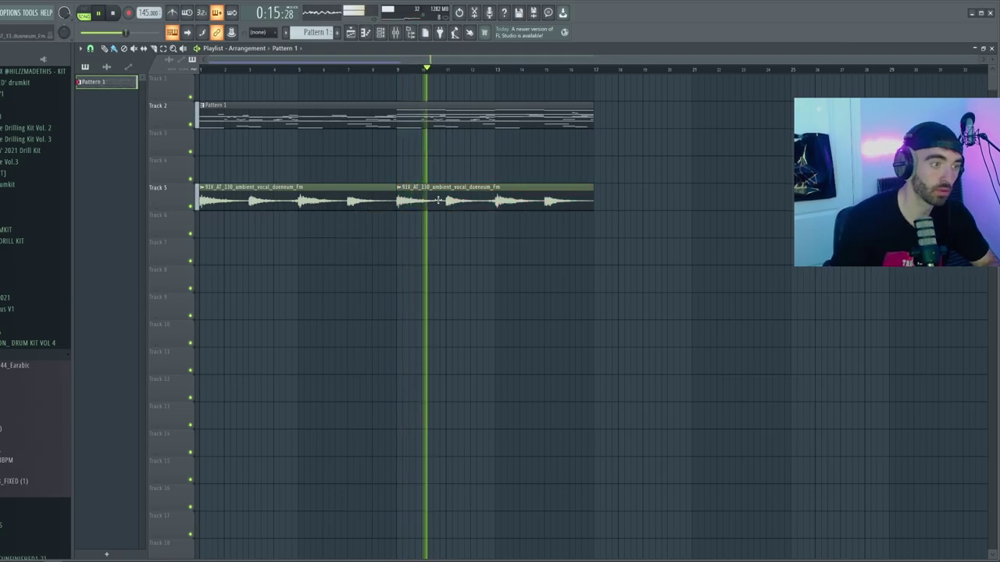
Move both ambient vocal clips from Track 5 up to Track 3
drag(440, 201, 342, 194)
key(shift+Up)
key(shift+Up)
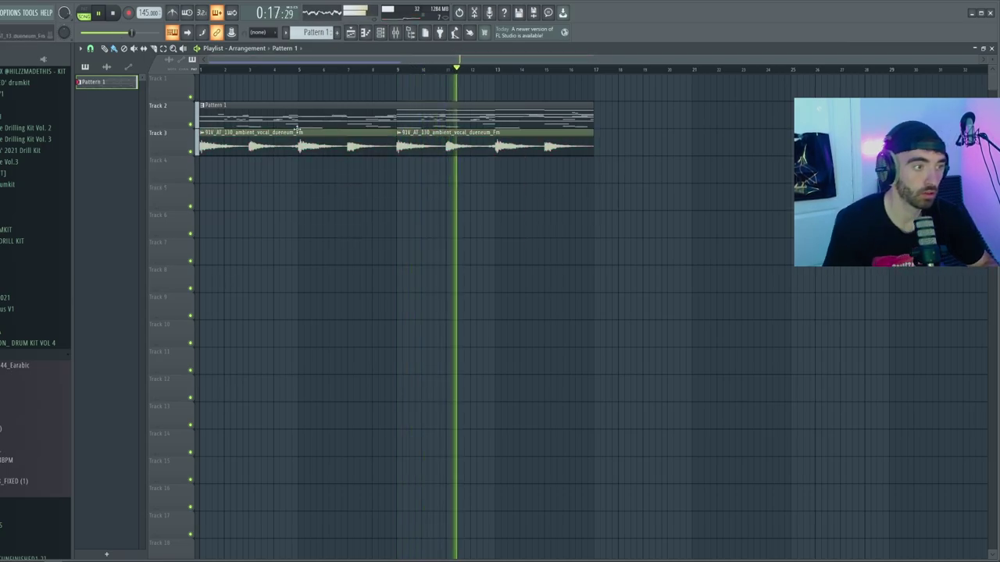
key(F7)
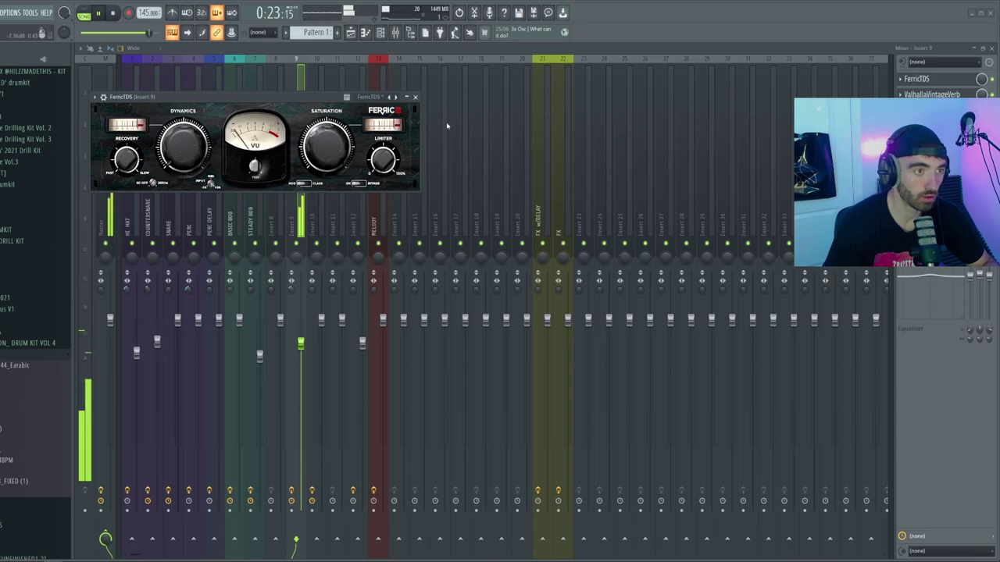
Unmute Tracks 2 and 3 in the playlist and open the channel settings of the ethereal vocal clip on Track 4
click(415, 99)
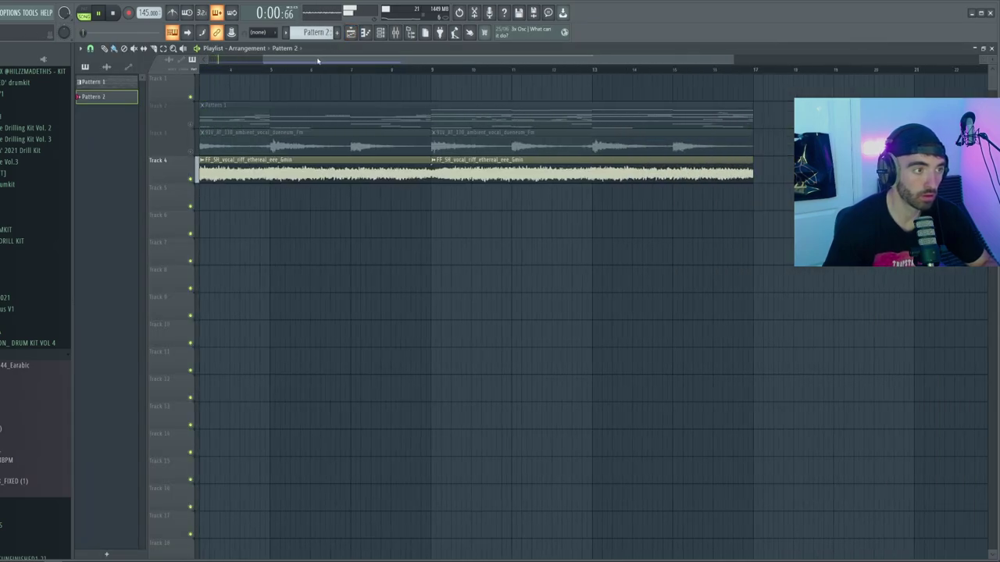
click(191, 151)
click(191, 123)
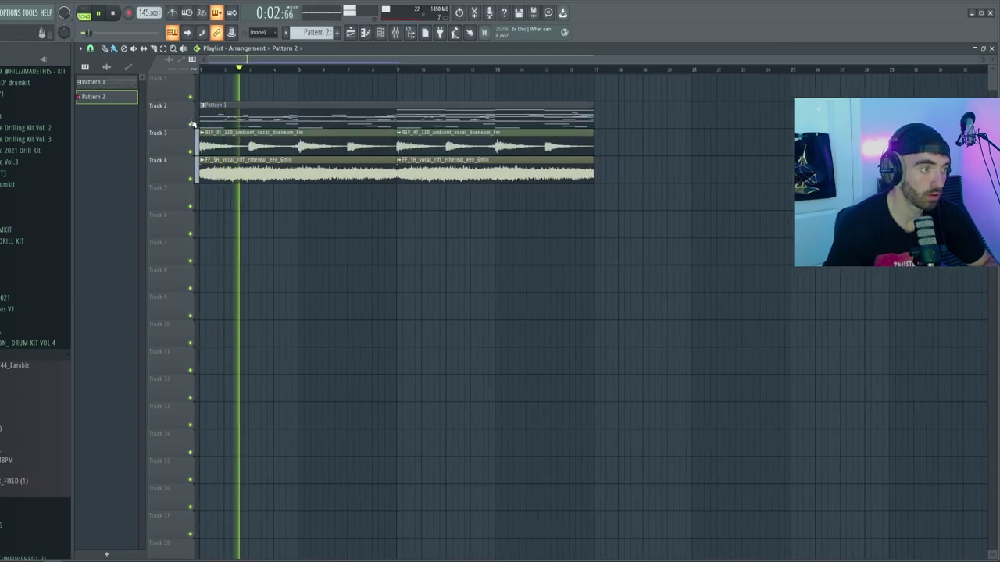
double_click(244, 175)
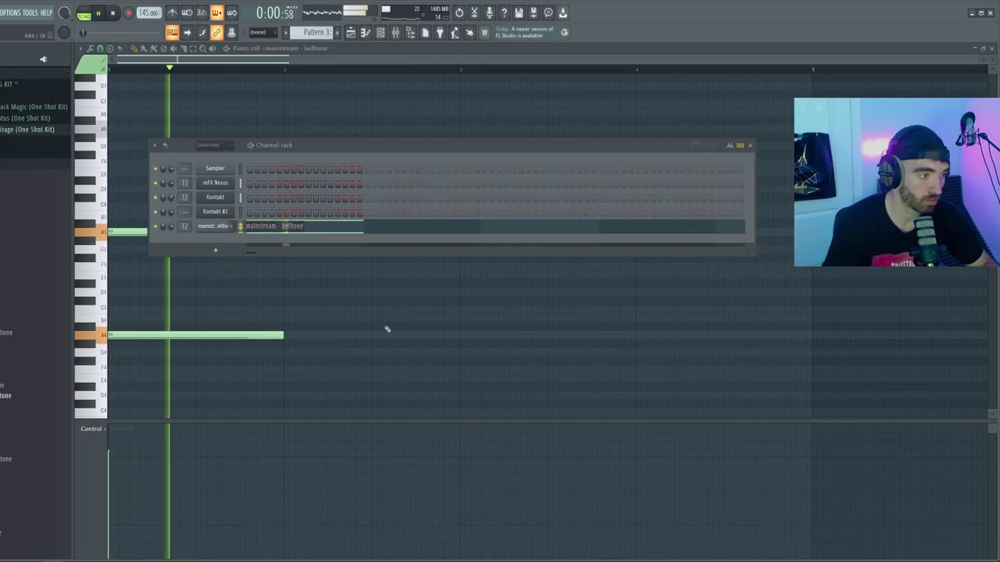
Check the melodic accent channel's sampler settings and open its piano roll
key(F6)
scroll(406, 257, down, 1)
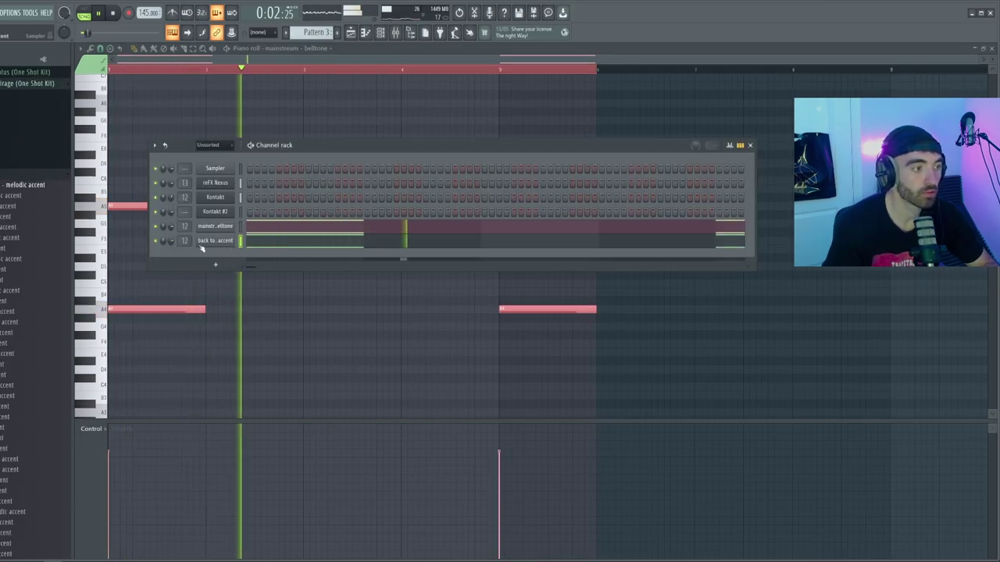
click(209, 241)
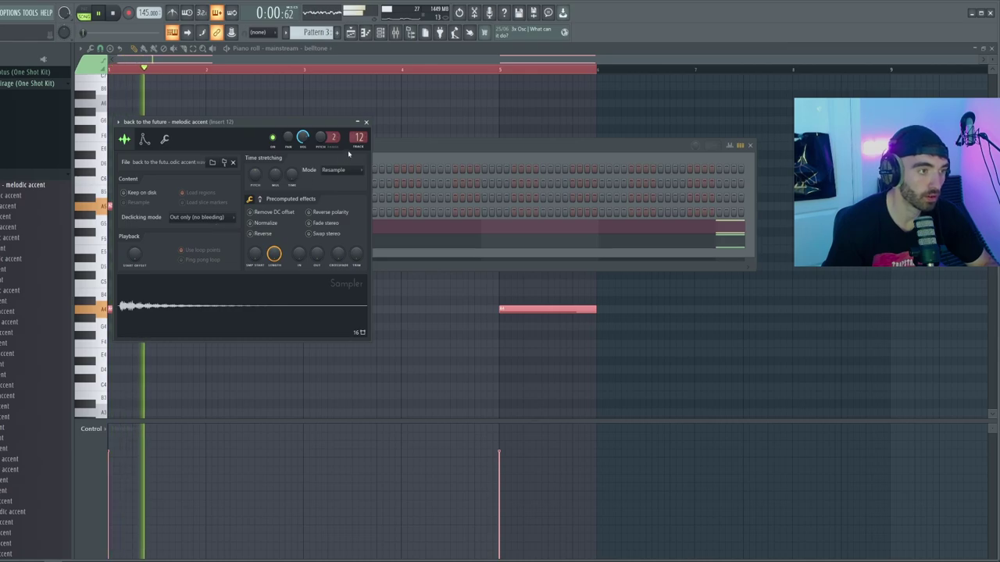
click(365, 122)
right_click(226, 245)
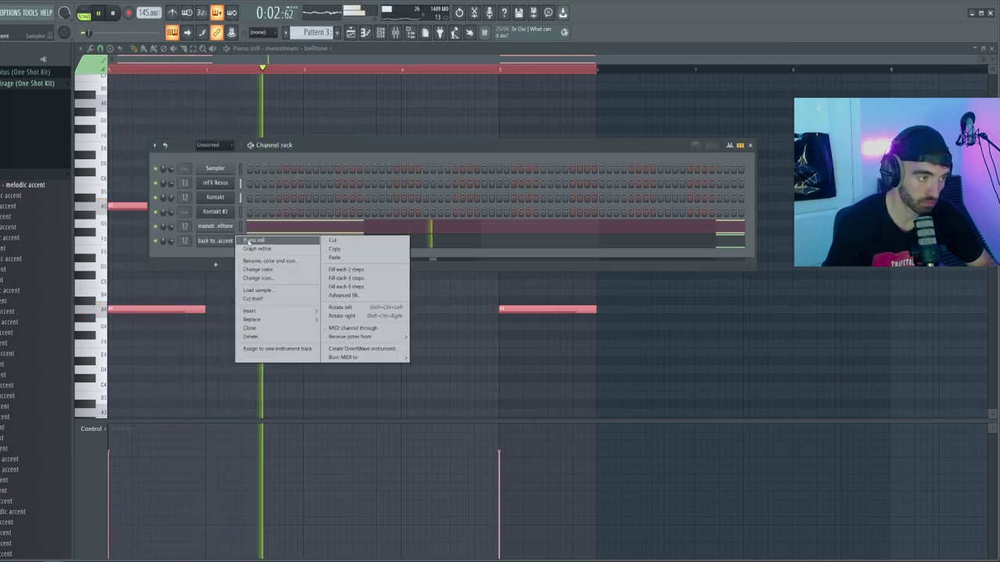
click(246, 238)
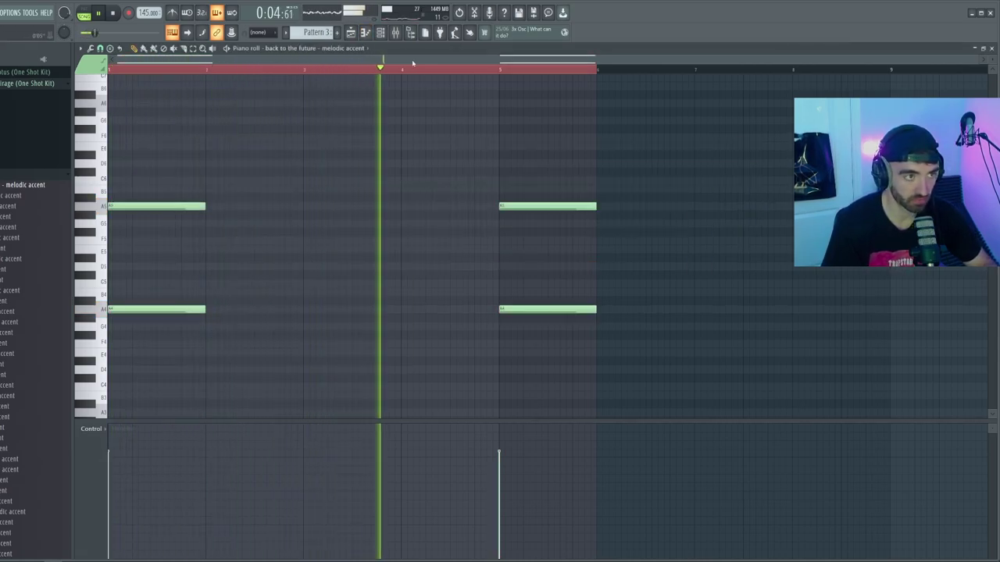
Open the envelope settings of the melodic accent channel's sampler
click(380, 33)
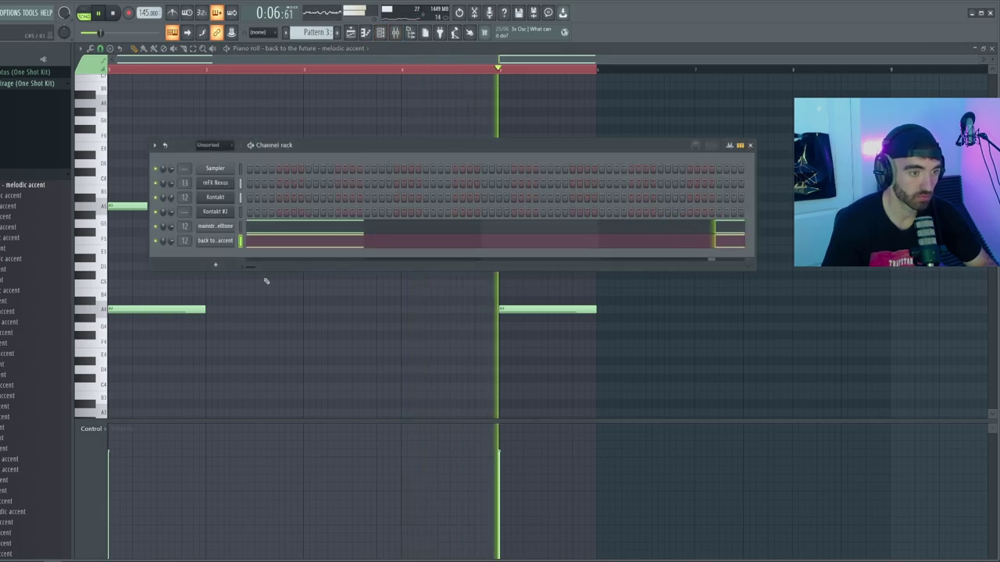
click(217, 241)
click(146, 140)
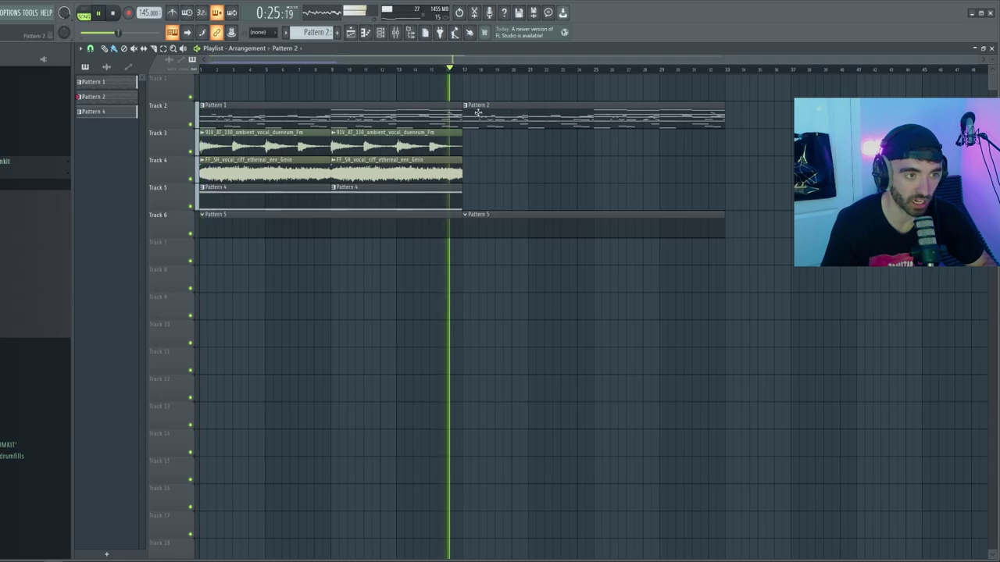
Delete the A5 note in bar 1 and the short first E5, F5 and B4 notes in bar 2 of Pattern 2's Kontakt melody
double_click(477, 112)
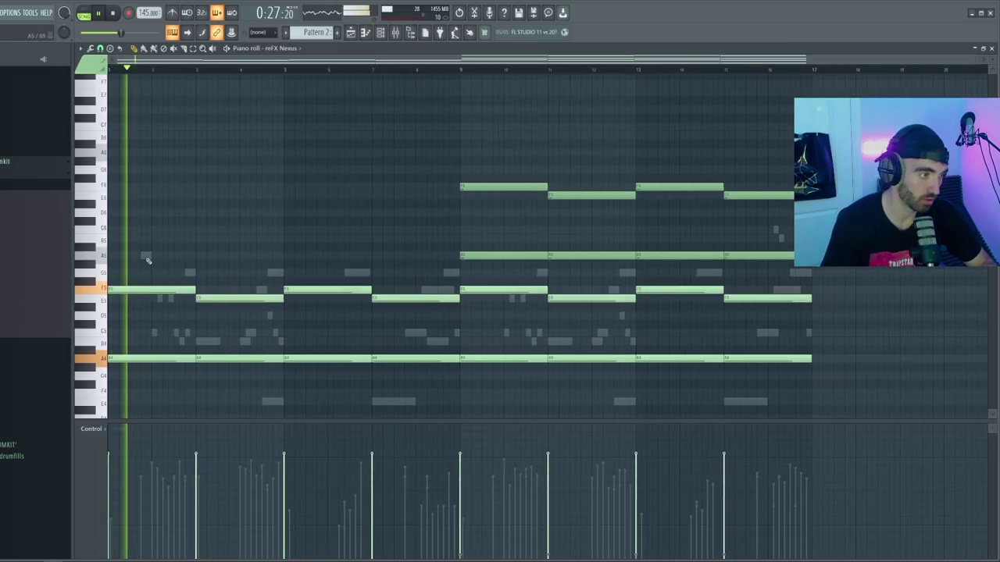
double_click(171, 298)
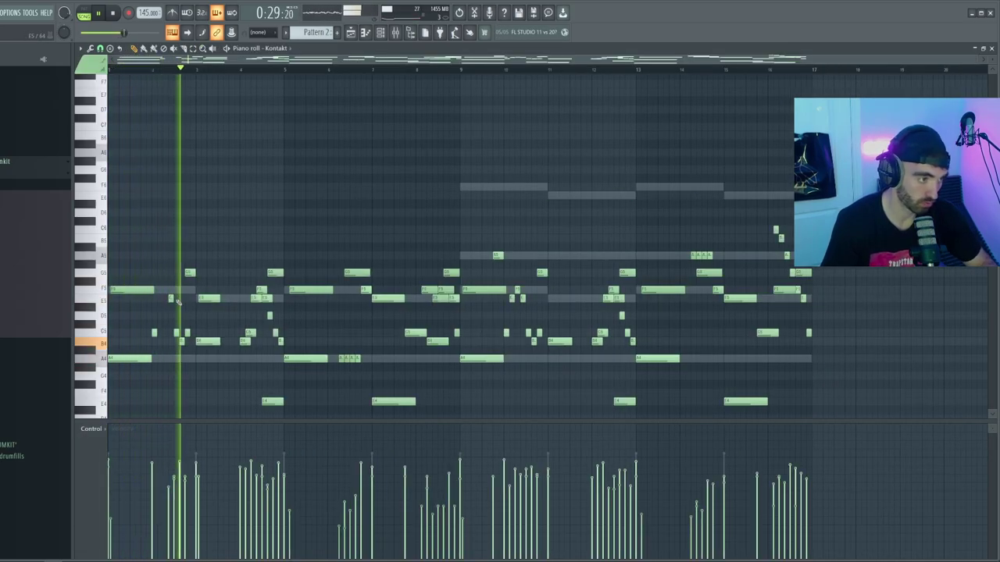
key(space)
key(space)
scroll(181, 338, up, 3)
right_click(184, 341)
scroll(183, 339, down, 3)
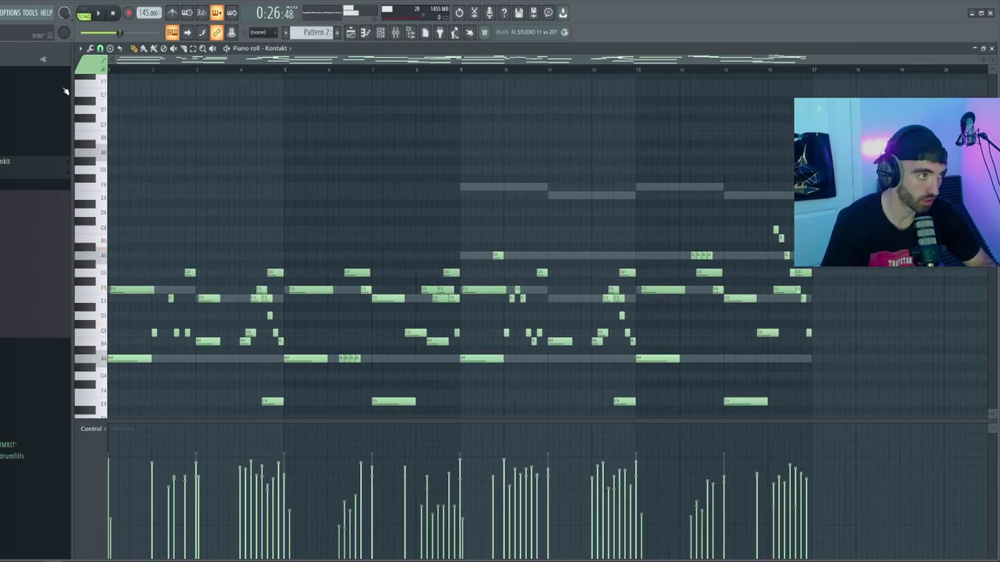
Delete the C5, F5 and second E5 notes in bar 4 of Pattern 2's Kontakt melody
scroll(125, 102, up, 3)
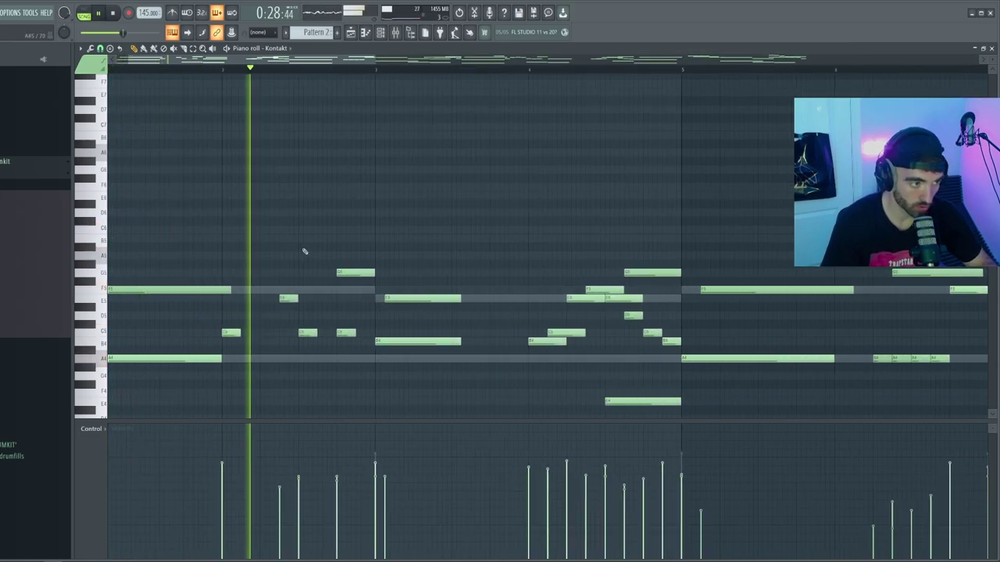
scroll(417, 305, down, 3)
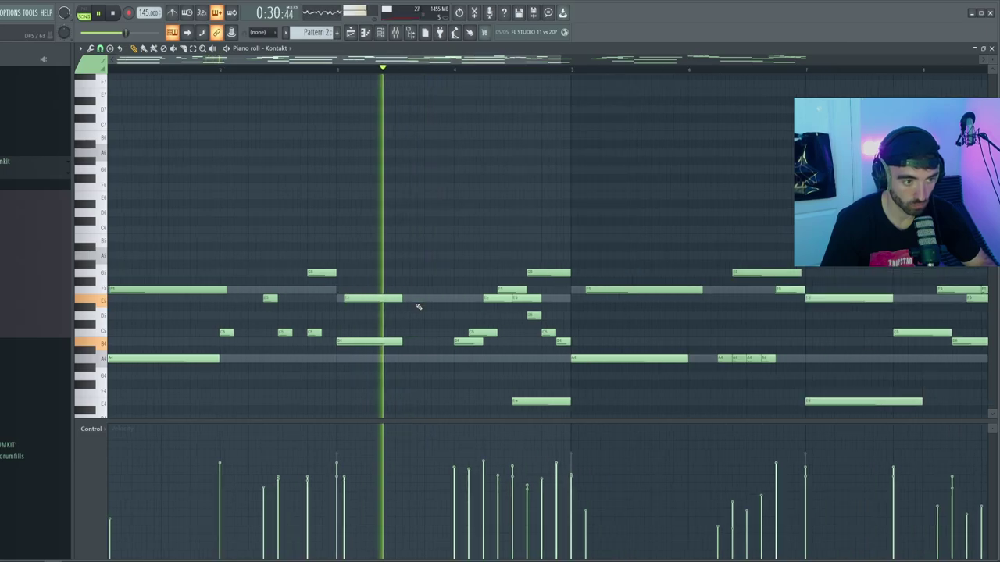
key(space)
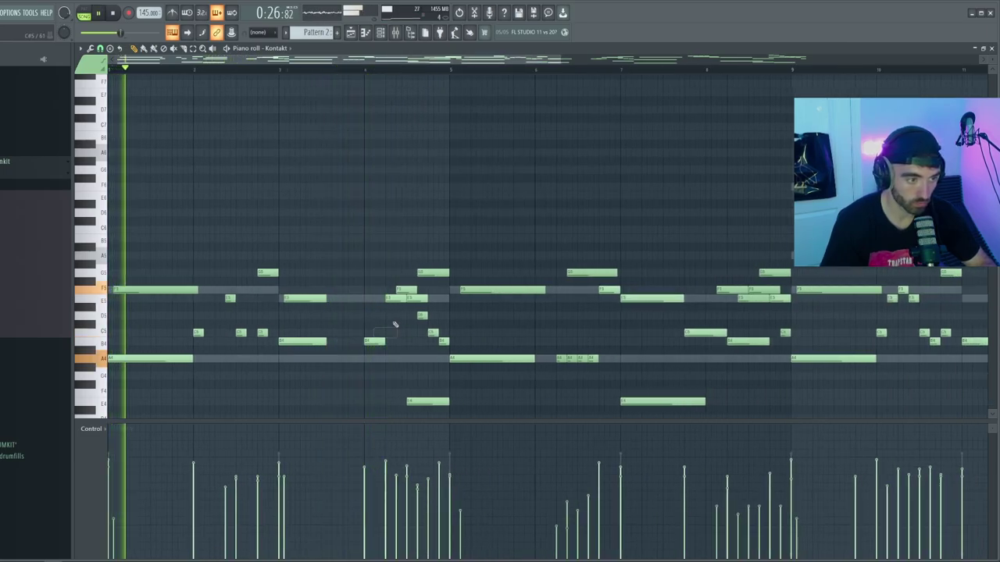
scroll(397, 247, up, 3)
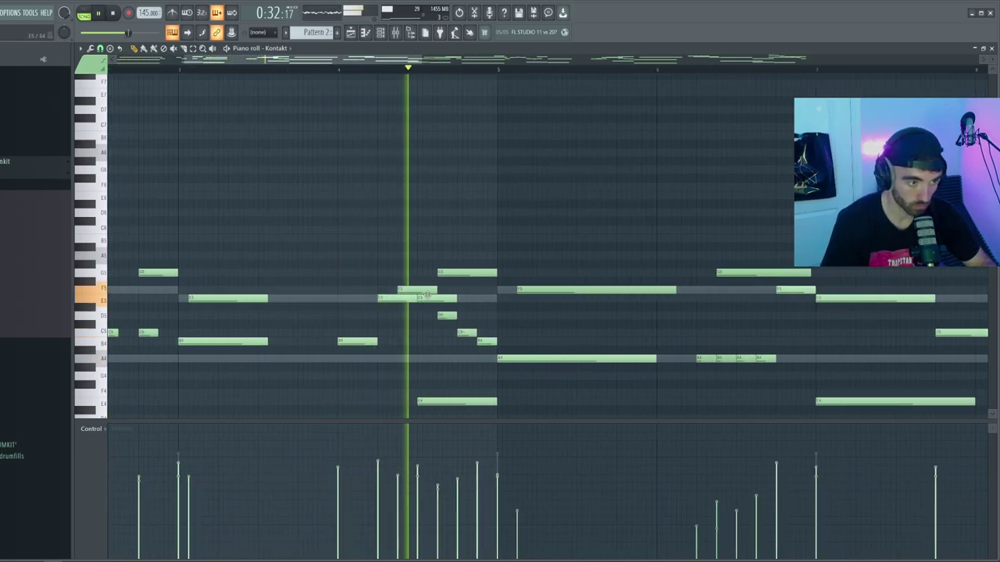
right_click(431, 297)
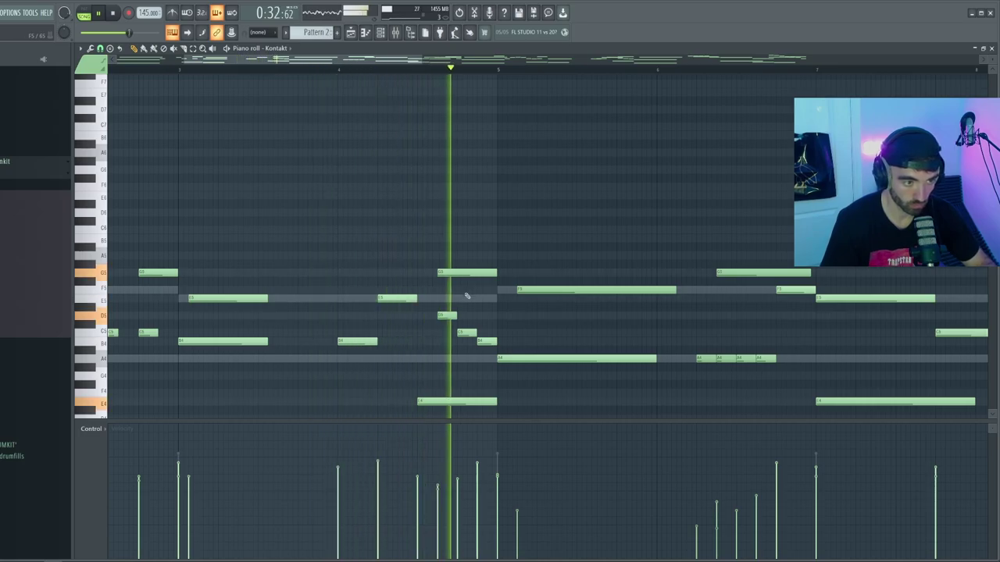
scroll(472, 301, down, 1)
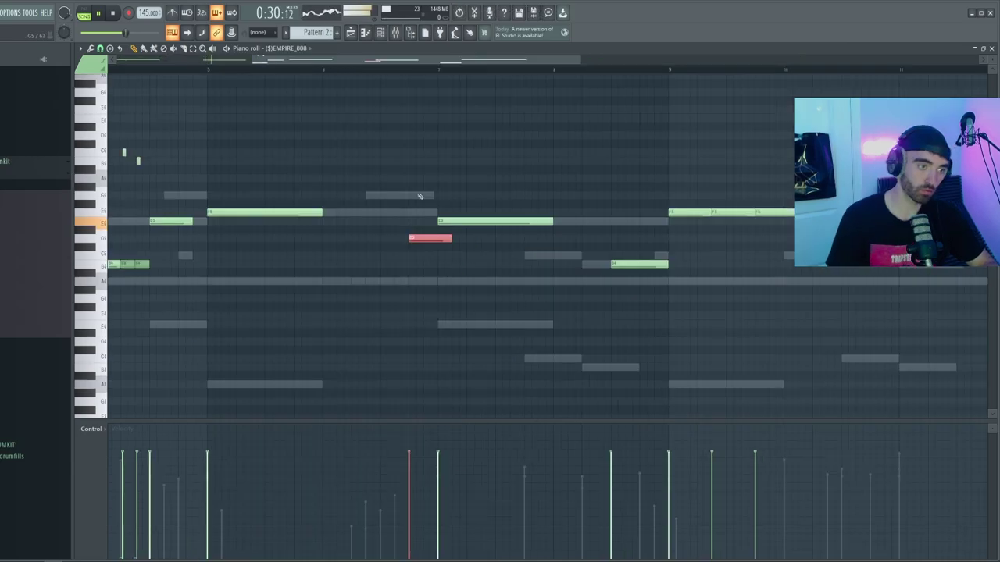
Shorten the D5 note at the end of bar 6 in the EMPIRE_808 line
ctrl+click(419, 195)
scroll(416, 191, down, 4)
drag(399, 240, 394, 242)
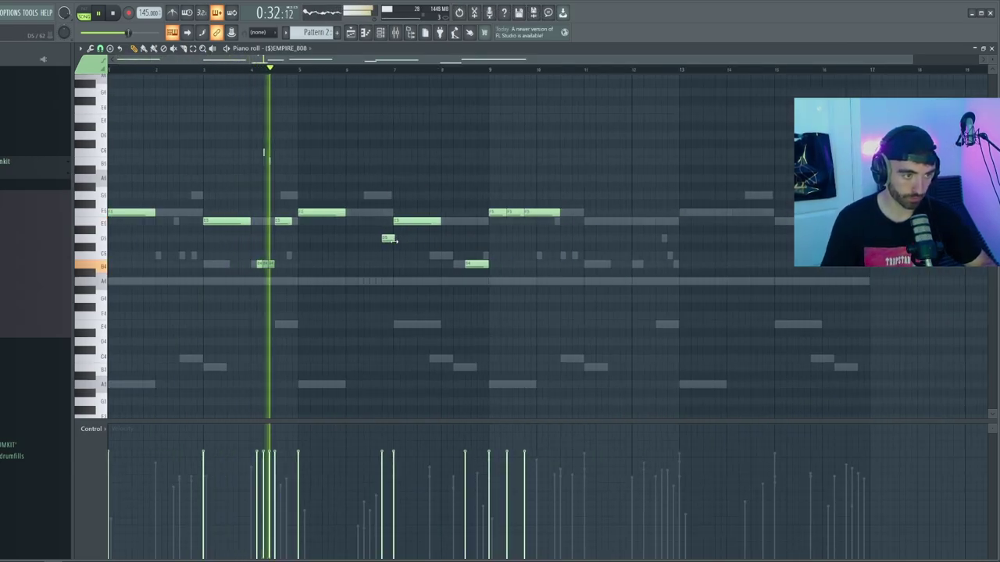
Extend the EMPIRE_808 line through bar 16, with a four-note F5 roll and F6, E6, C6 and B5 slides in bar 10
scroll(392, 246, up, 2)
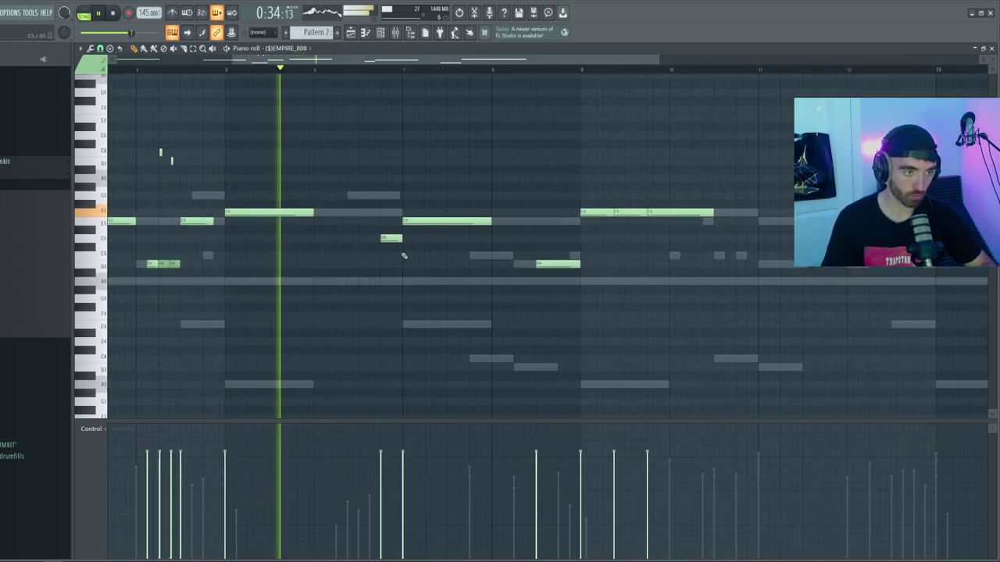
scroll(404, 256, up, 2)
scroll(404, 255, down, 1)
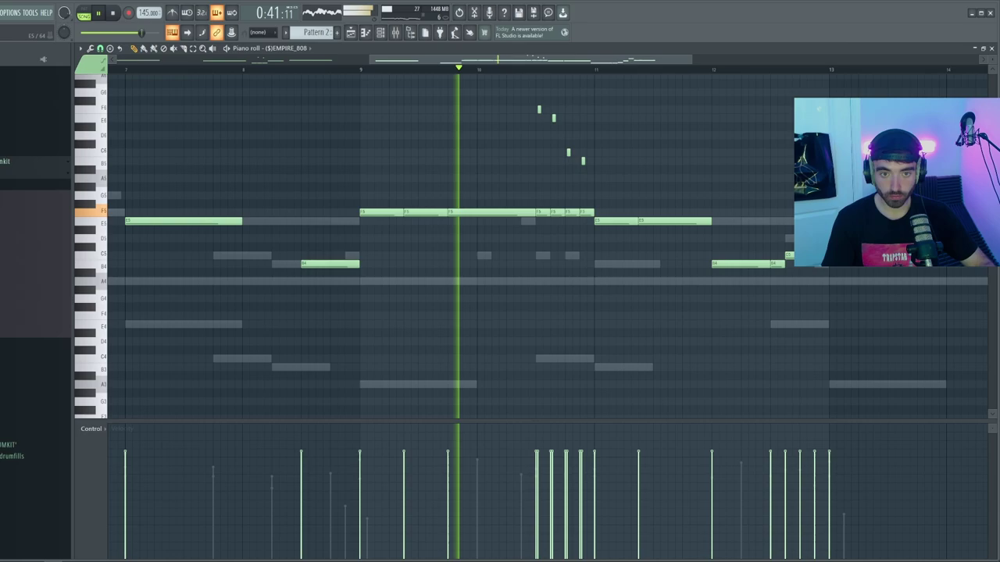
scroll(781, 250, down, 2)
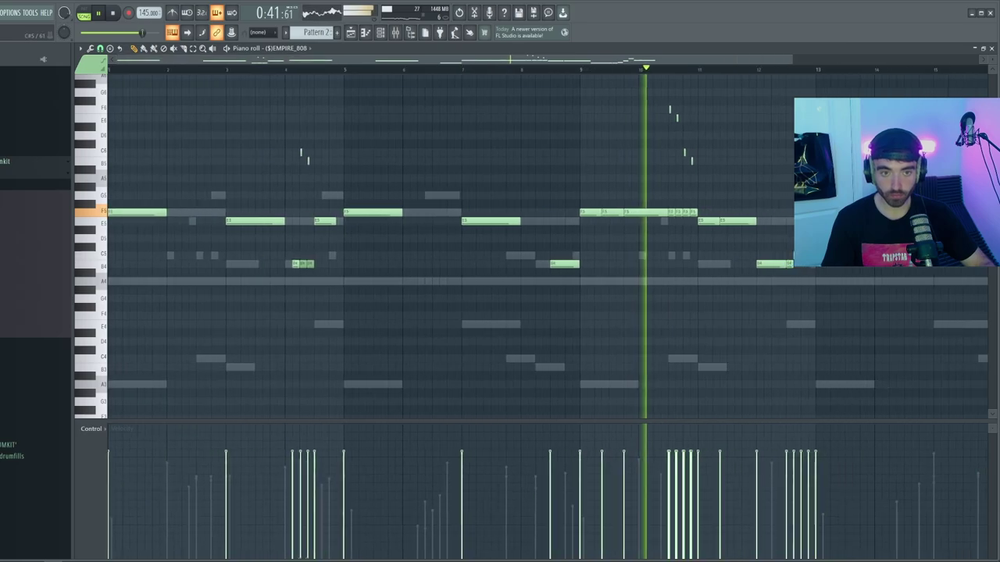
scroll(852, 242, up, 2)
scroll(727, 239, down, 2)
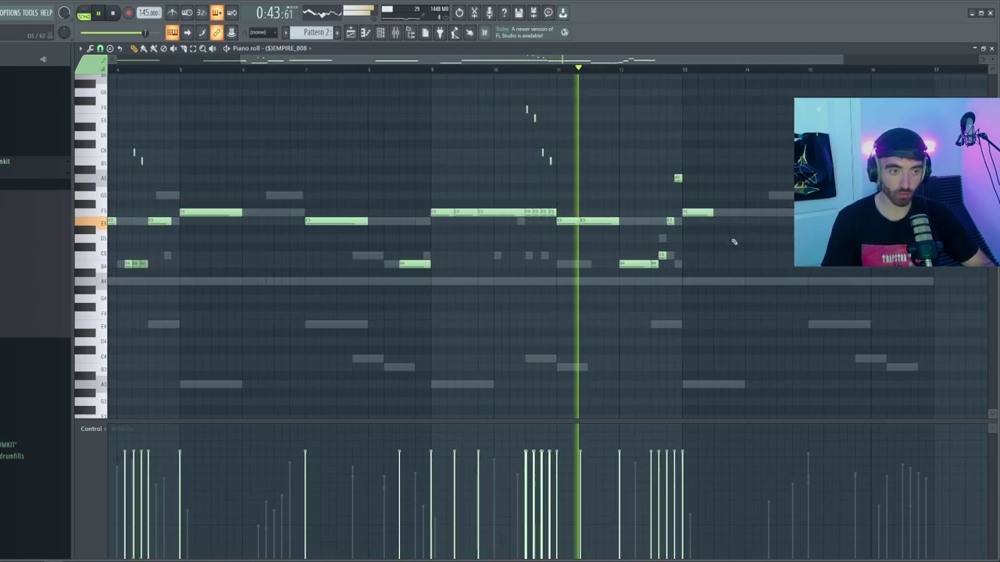
scroll(730, 246, down, 3)
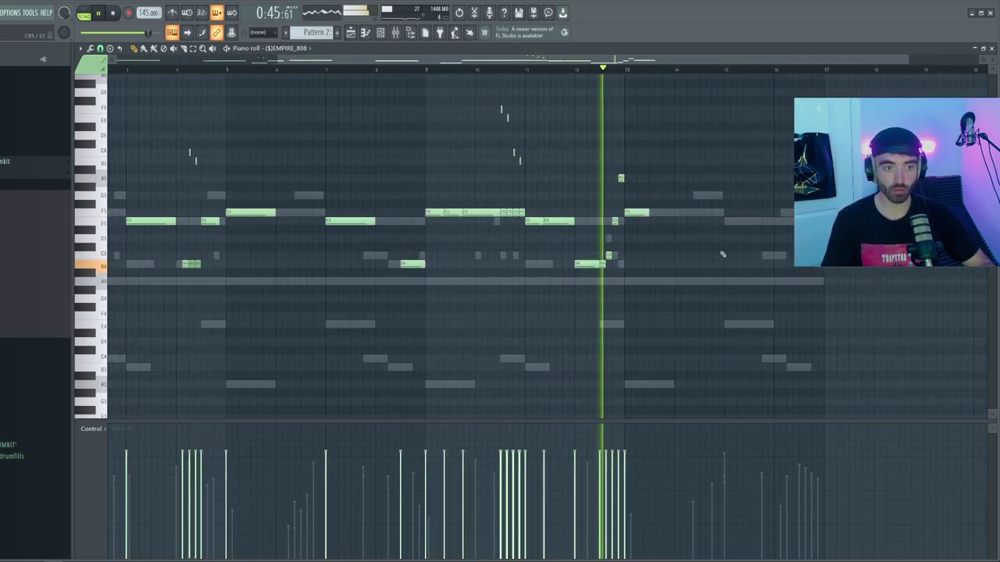
scroll(722, 254, up, 1)
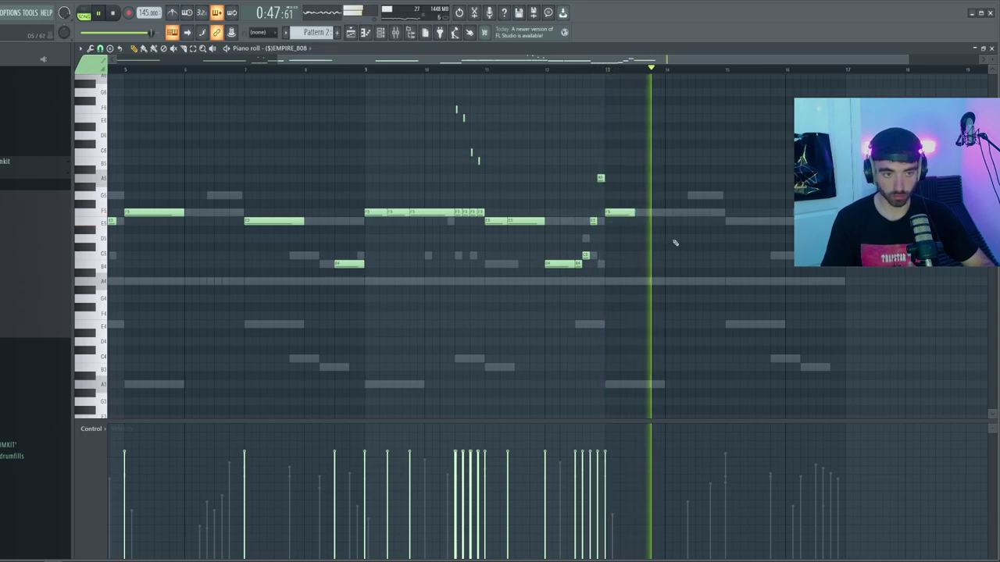
scroll(675, 243, up, 3)
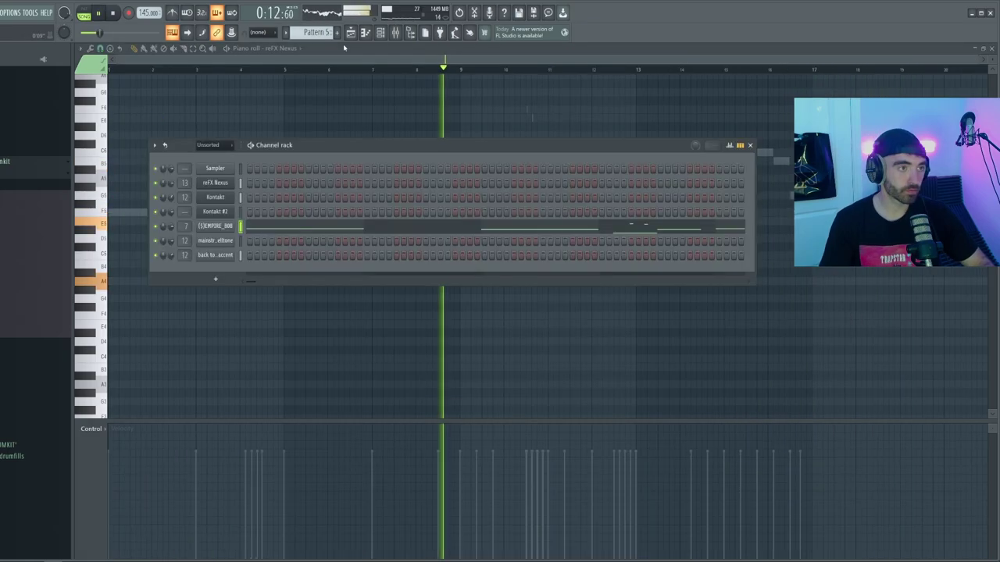
Cut all notes of the EMPIRE_808 line out of Pattern 2
scroll(326, 33, up, 3)
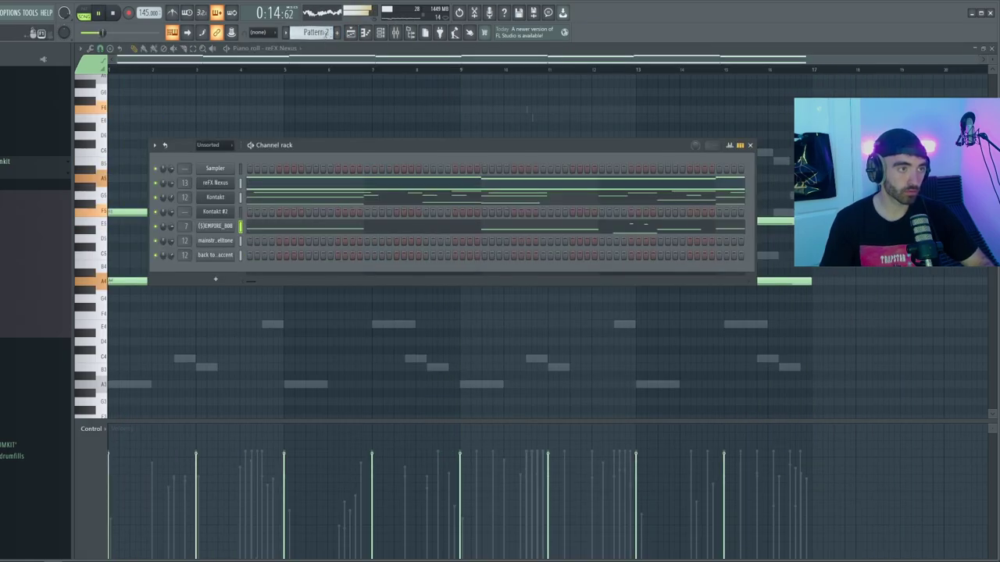
right_click(225, 230)
click(249, 230)
key(ctrl+a)
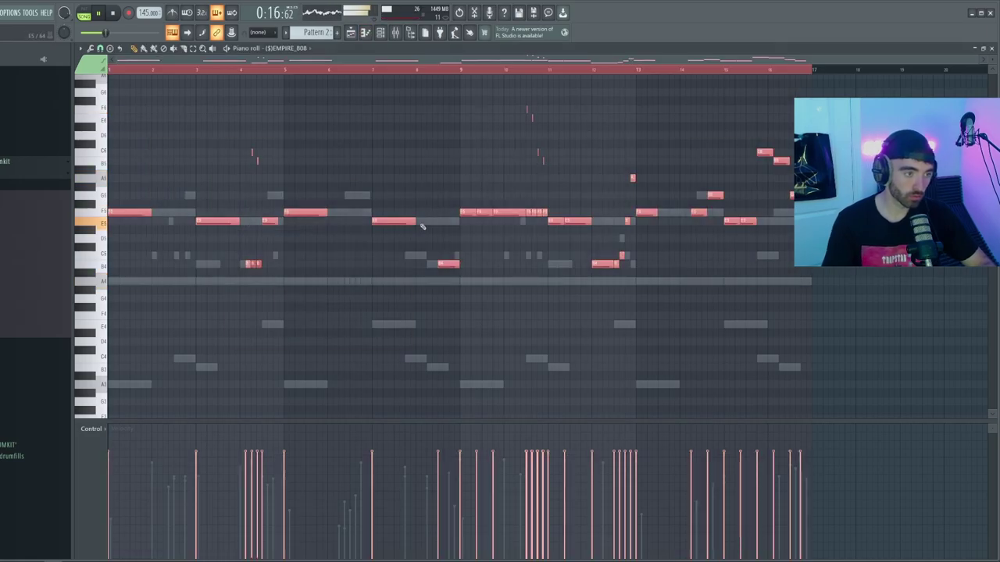
key(ctrl+x)
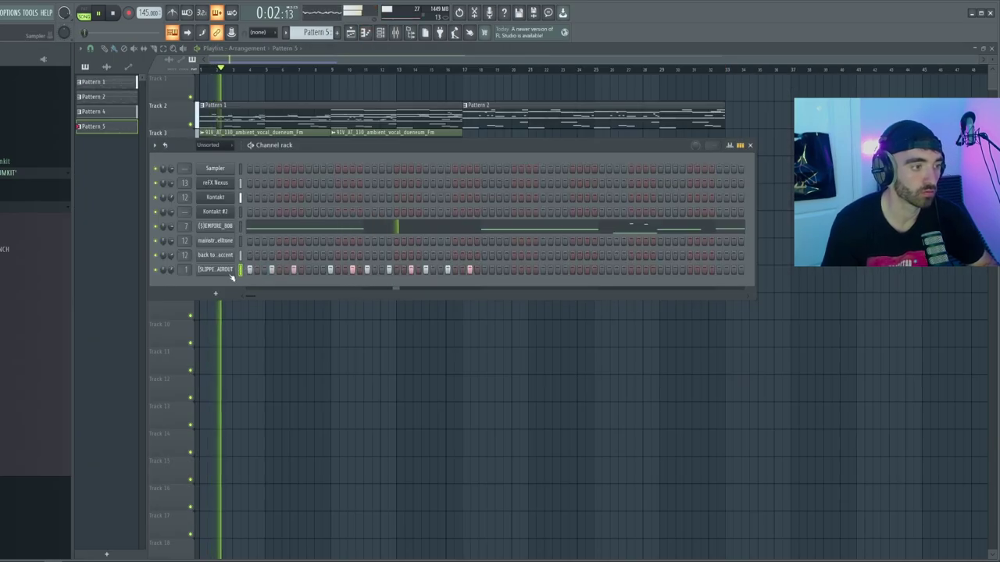
Develop Pattern 5's AIROUT hits through bar 8 in the piano roll, with a fast low-velocity F5 roll in bar 6
right_click(232, 277)
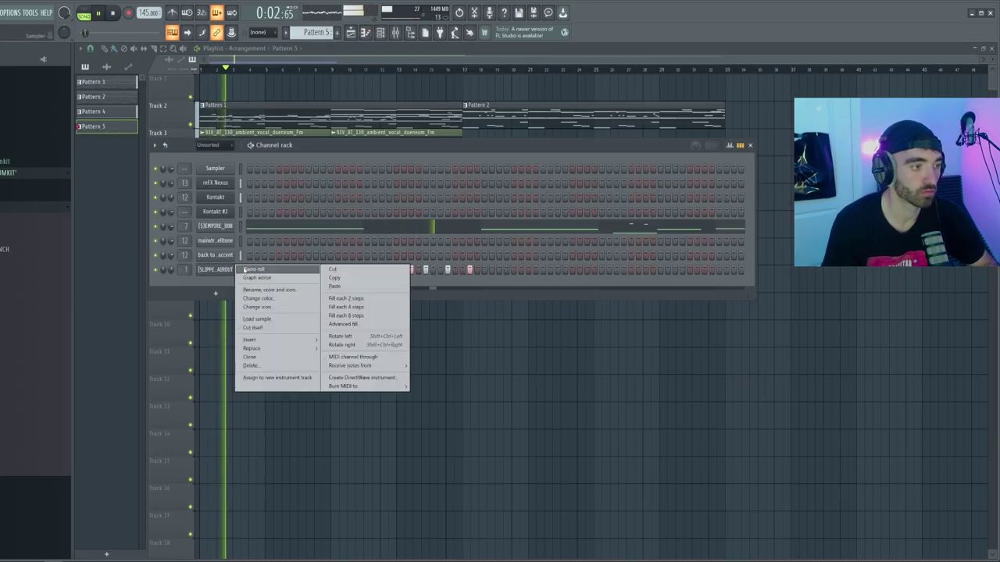
click(256, 270)
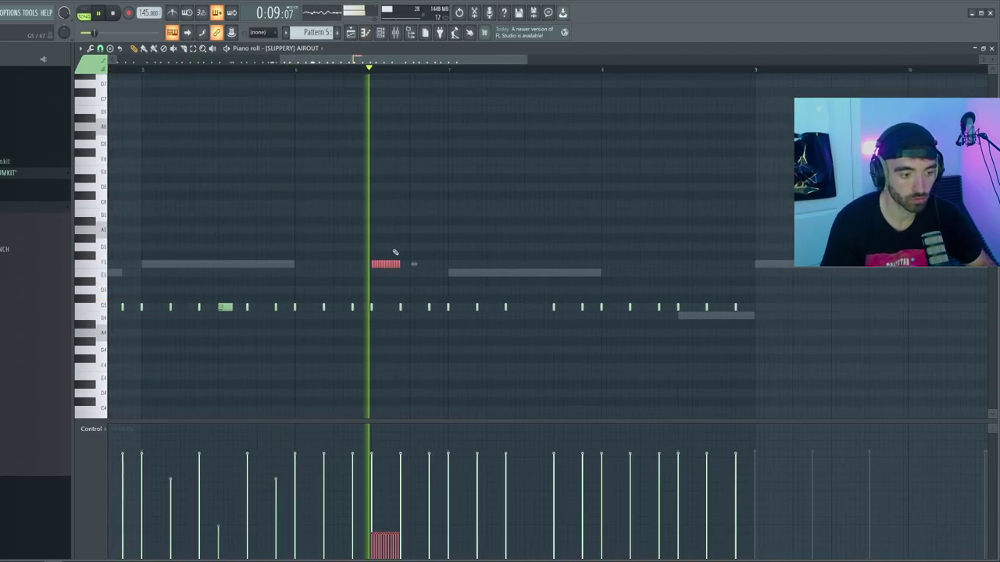
scroll(484, 236, down, 4)
scroll(539, 243, up, 4)
ctrl+click(513, 316)
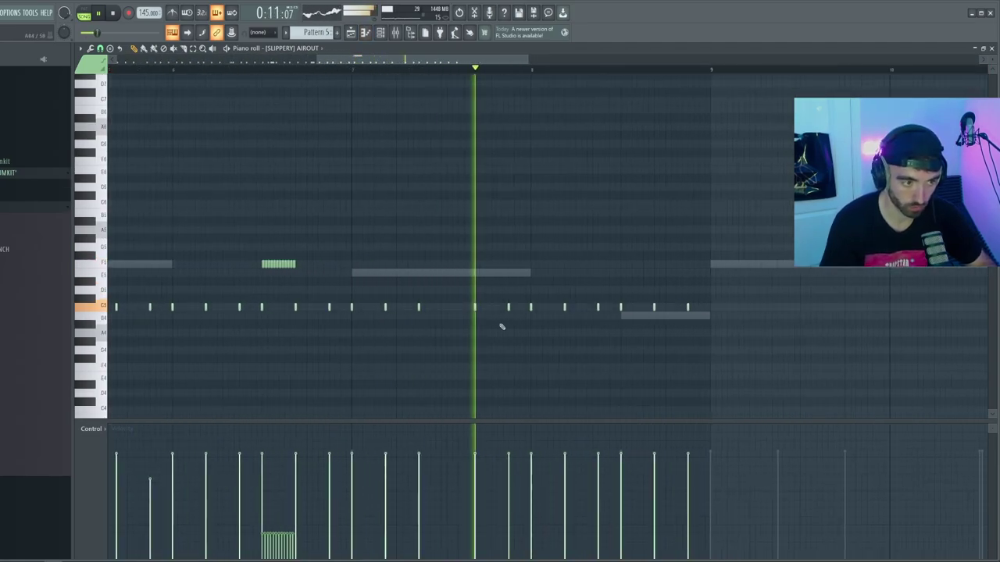
scroll(584, 286, down, 2)
scroll(591, 331, up, 3)
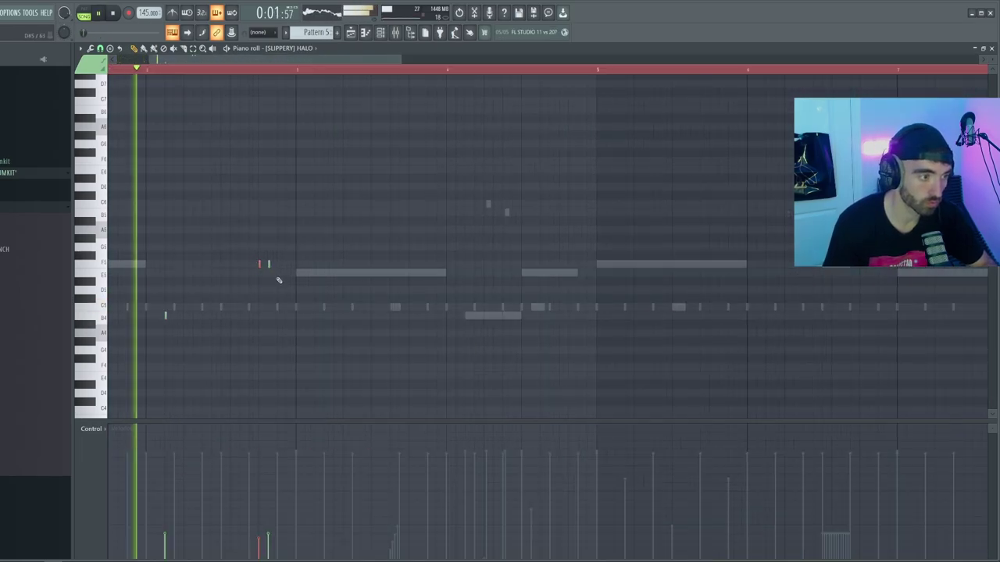
Build a roll of five short, quiet F5 notes in bar 2 of the HALO channel and select it
click(278, 274)
click(287, 291)
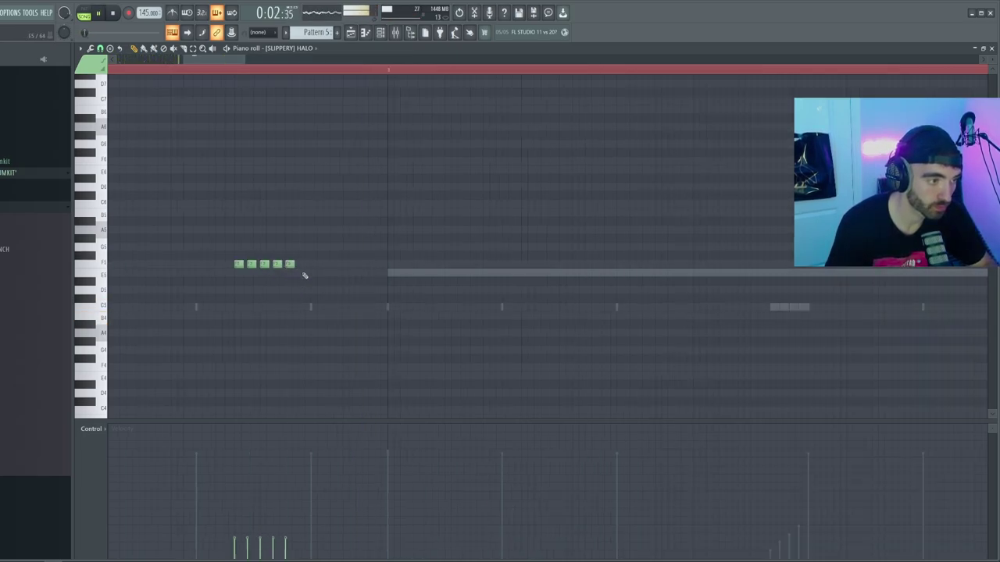
drag(305, 275, 250, 263)
drag(310, 288, 227, 252)
scroll(244, 285, down, 4)
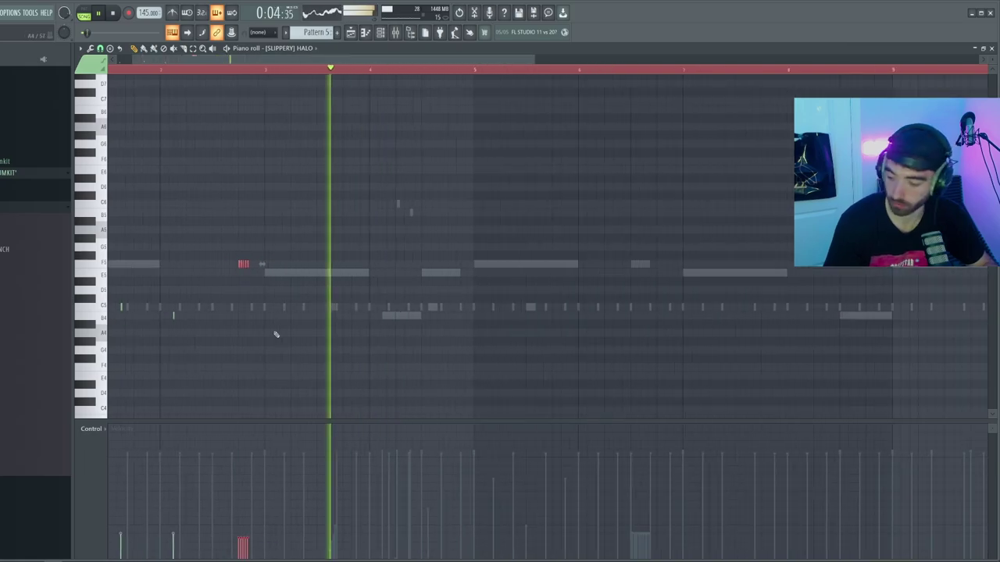
Fill the HALO part to bar 8 with quiet accents and a second F5 roll in bar 6, and repeat it to bar 16
scroll(275, 334, down, 3)
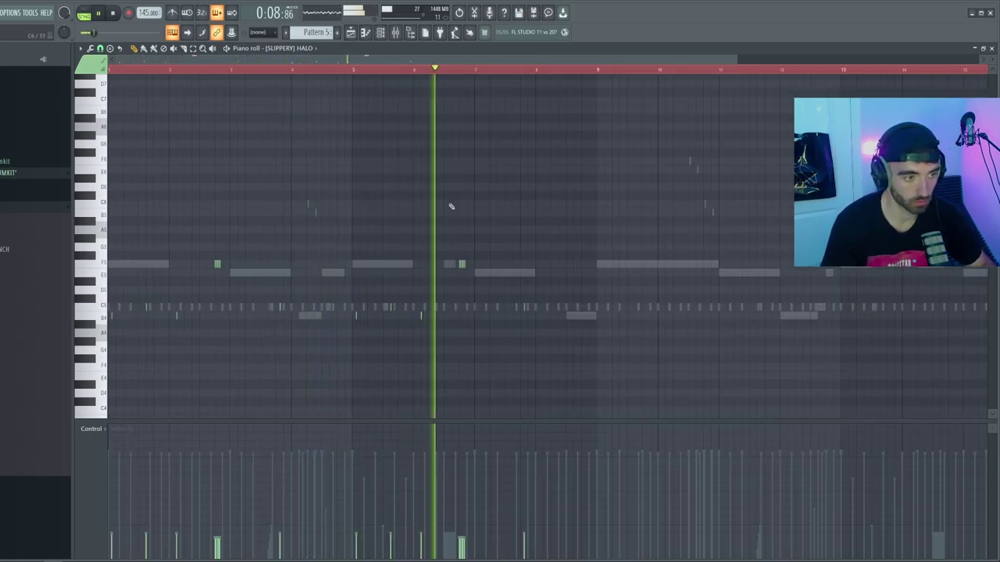
scroll(512, 274, up, 3)
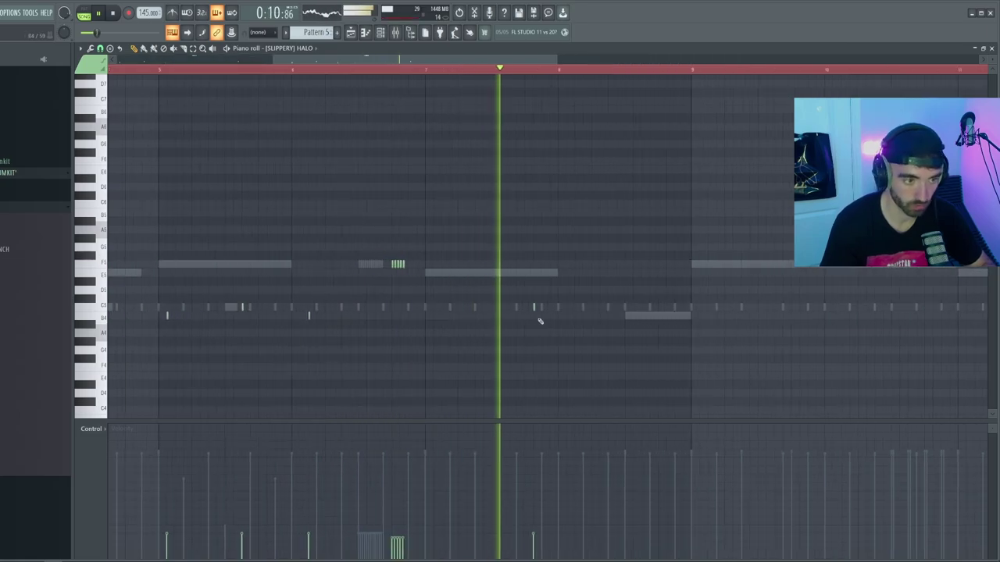
scroll(540, 321, down, 4)
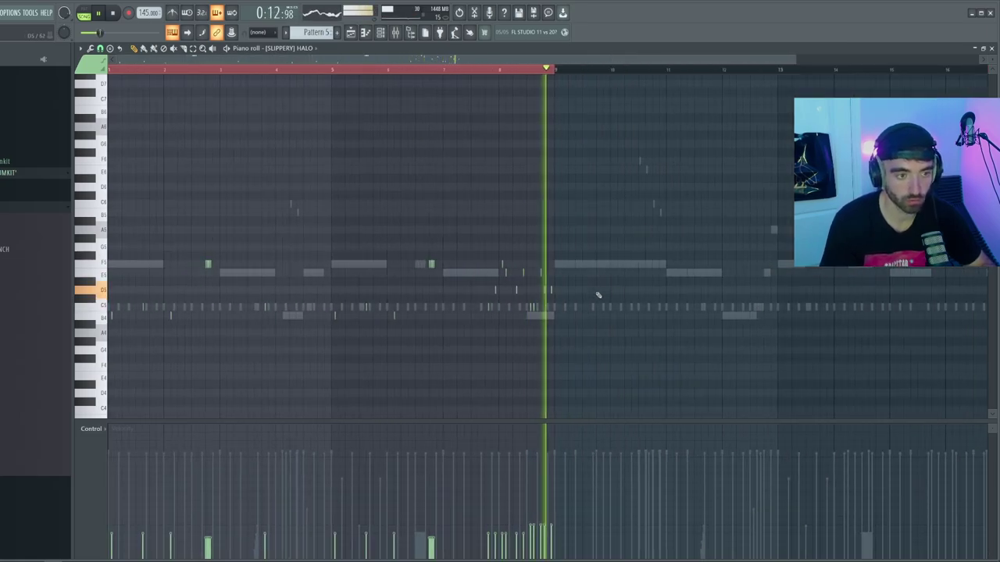
scroll(592, 295, down, 2)
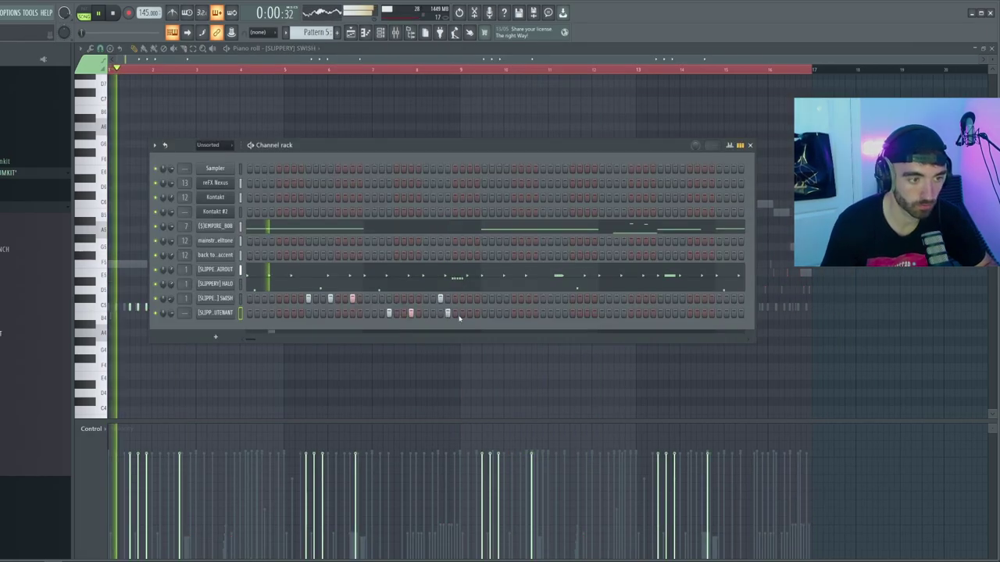
Add a fourth LIEUTENANT hit at step 31 of Pattern 5 and open the channel's notes in the piano roll
click(469, 313)
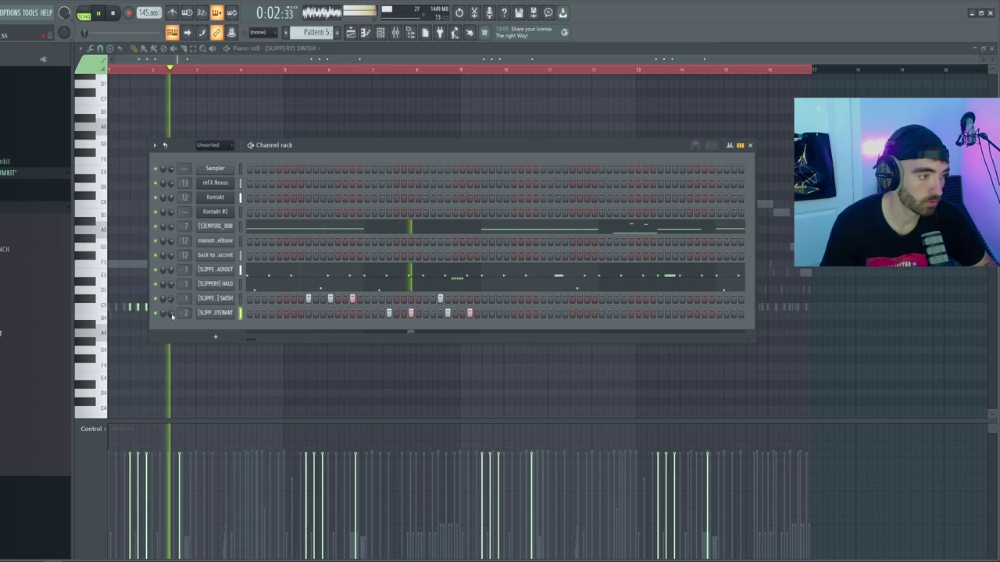
right_click(210, 316)
click(246, 314)
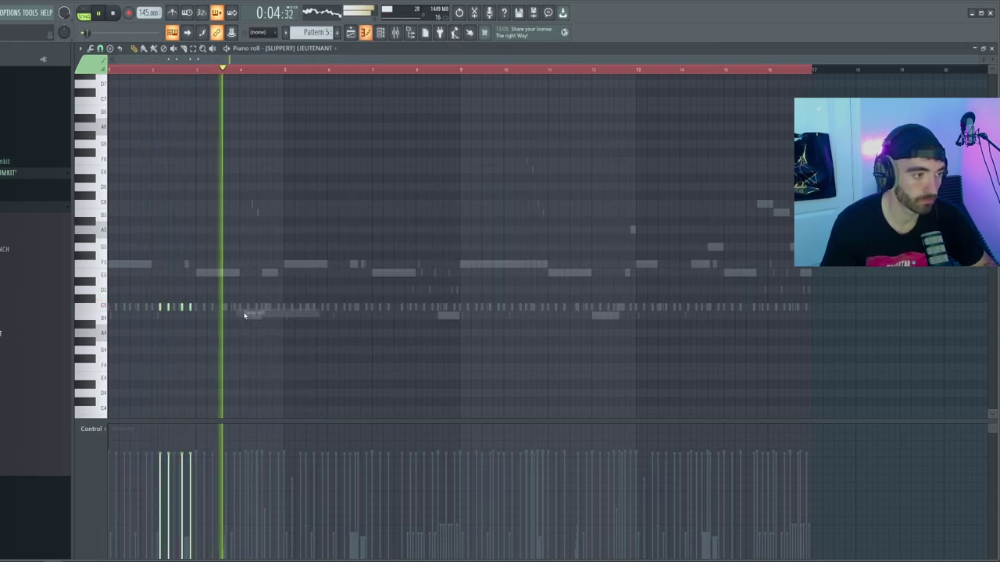
scroll(250, 326, up, 2)
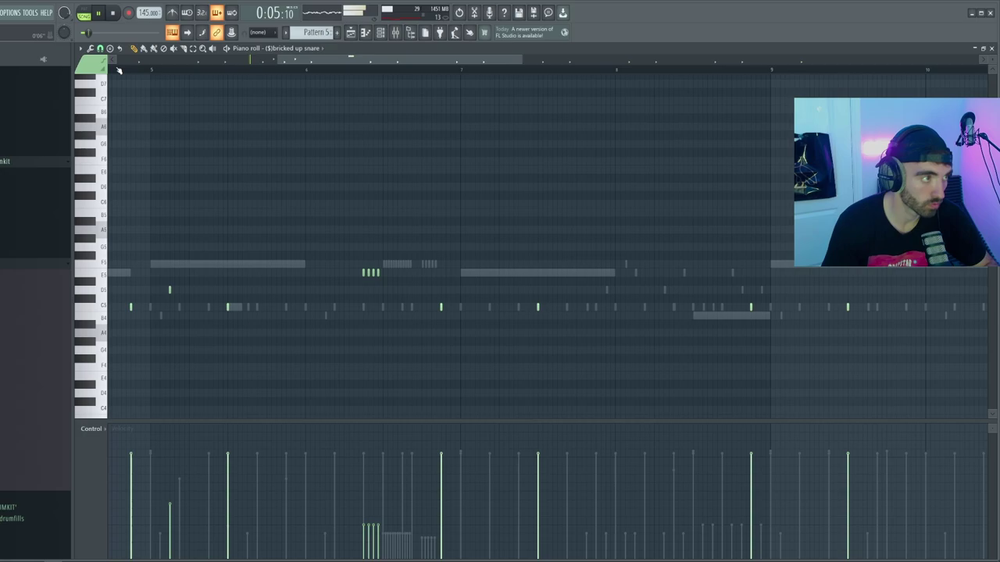
Transpose the four-note roll in bar 6 of the bricked up snare up three semitones to G5
click(100, 49)
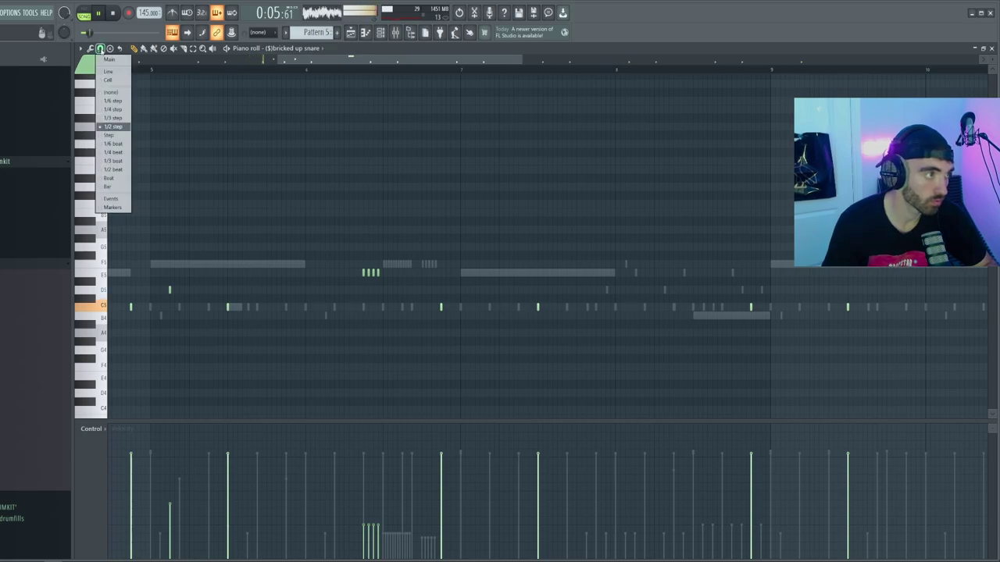
drag(407, 290, 337, 253)
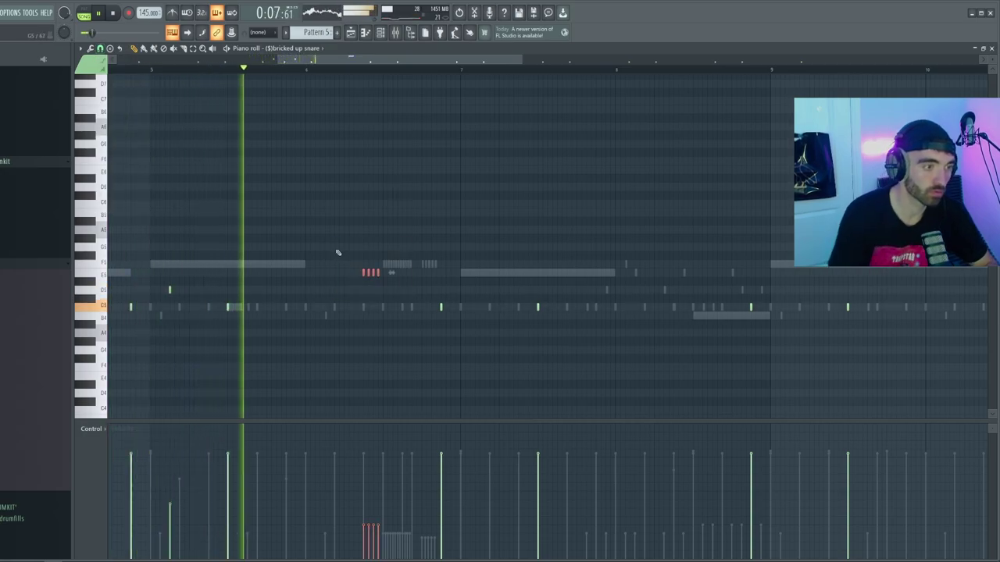
key(shift+Up)
key(shift+Up)
key(shift+Up)
scroll(338, 251, down, 3)
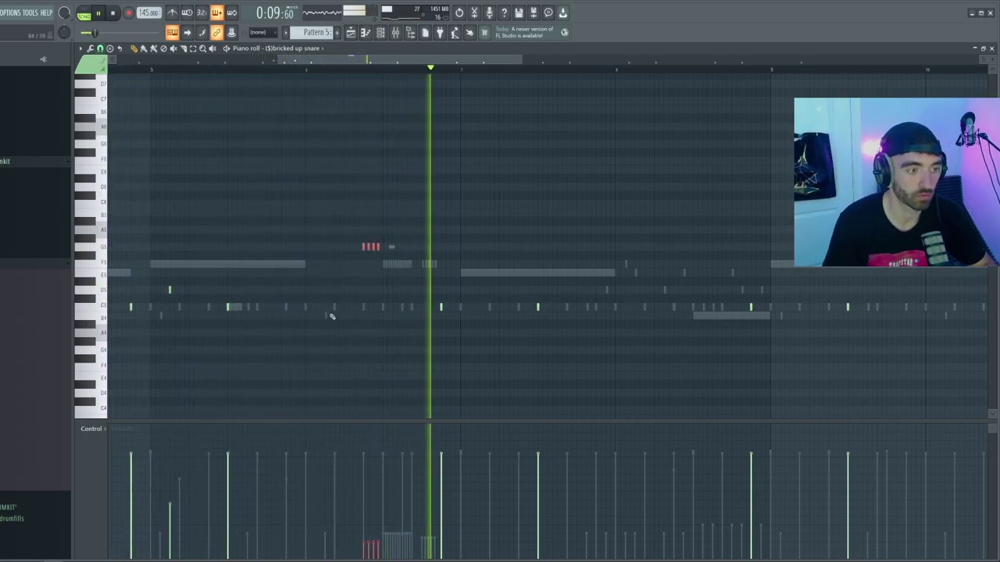
Add two extra C5 hits with reduced velocity in bar 8 of the bricked up snare
scroll(350, 310, up, 2)
scroll(389, 289, down, 2)
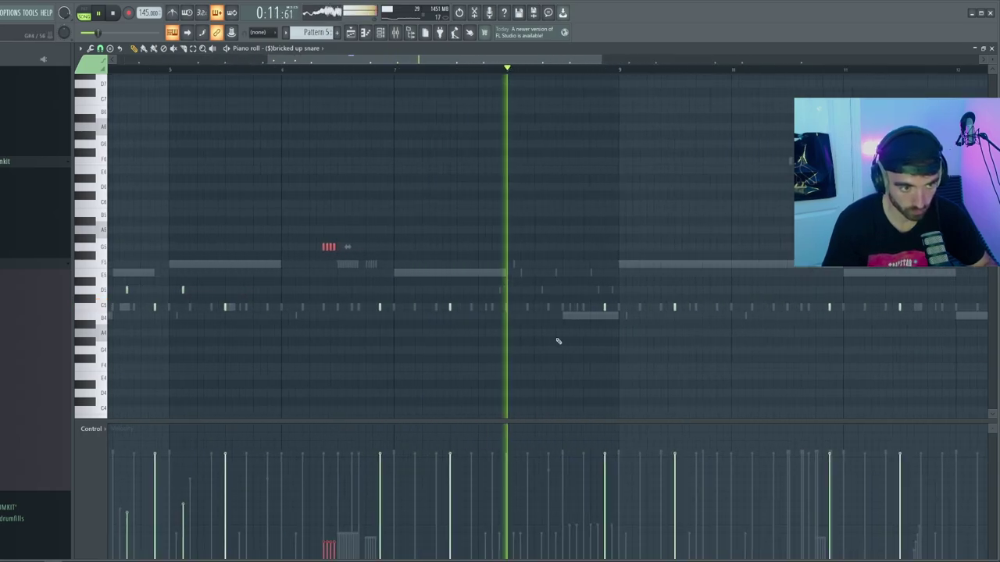
click(549, 309)
key(space)
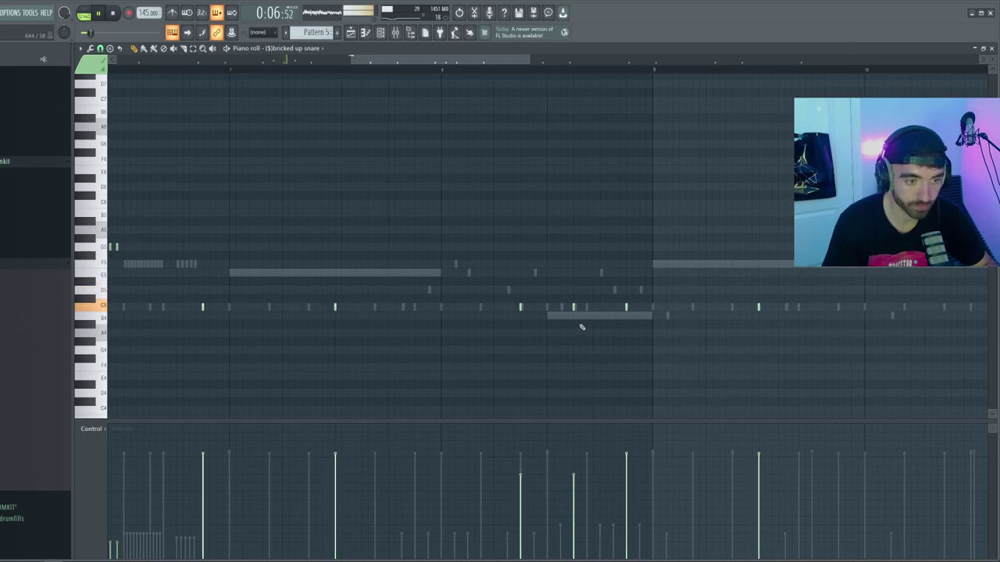
scroll(496, 258, down, 4)
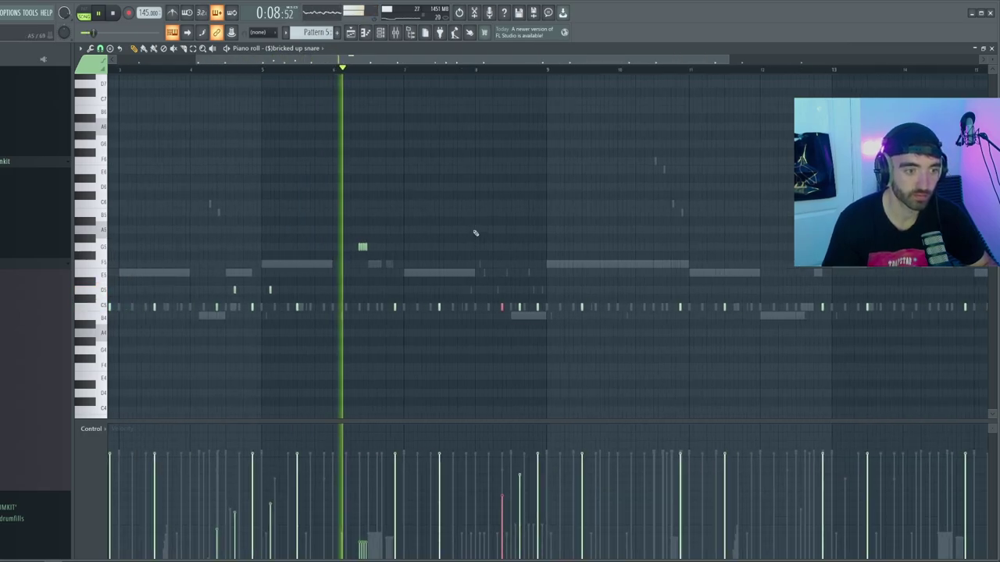
Pan the G5 roll in bar 6 of the bricked up snare about 9% left
drag(383, 233, 321, 260)
scroll(305, 227, up, 1)
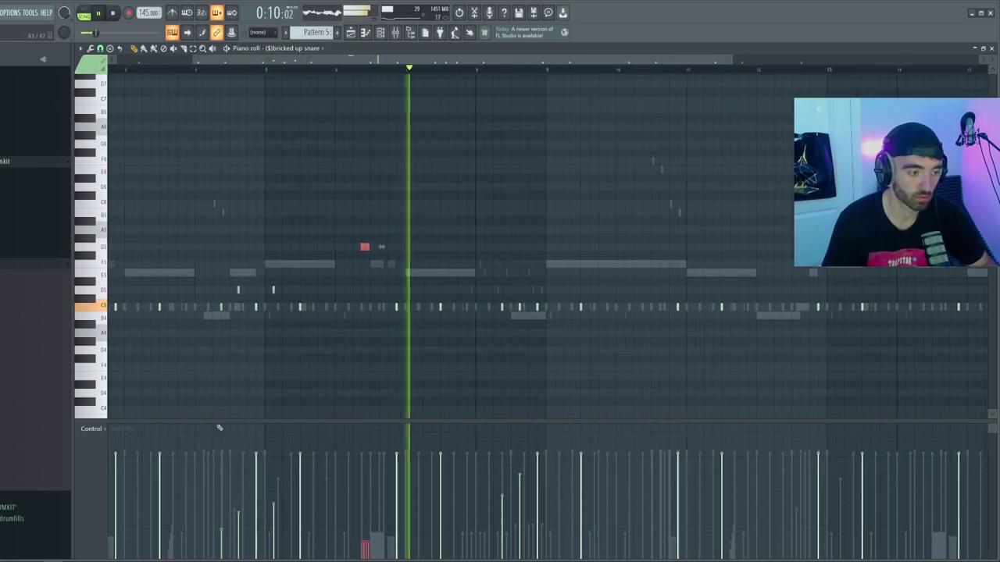
right_click(86, 480)
click(107, 490)
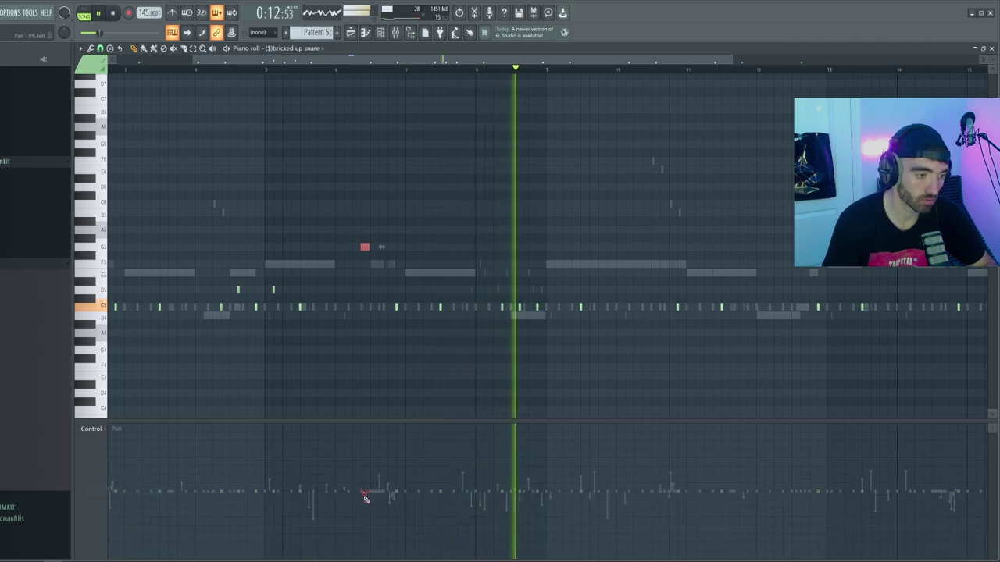
scroll(363, 478, up, 2)
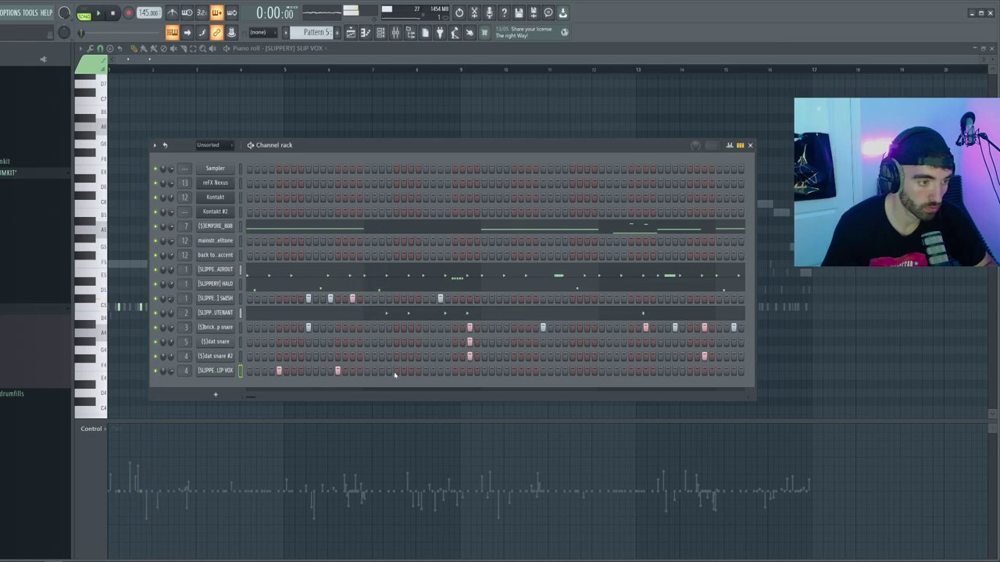
Add a third SLIP VOX hit at step 21 and shape the three hits' velocities into a descending ramp
click(396, 372)
key(space)
right_click(232, 367)
click(256, 380)
drag(276, 416, 394, 436)
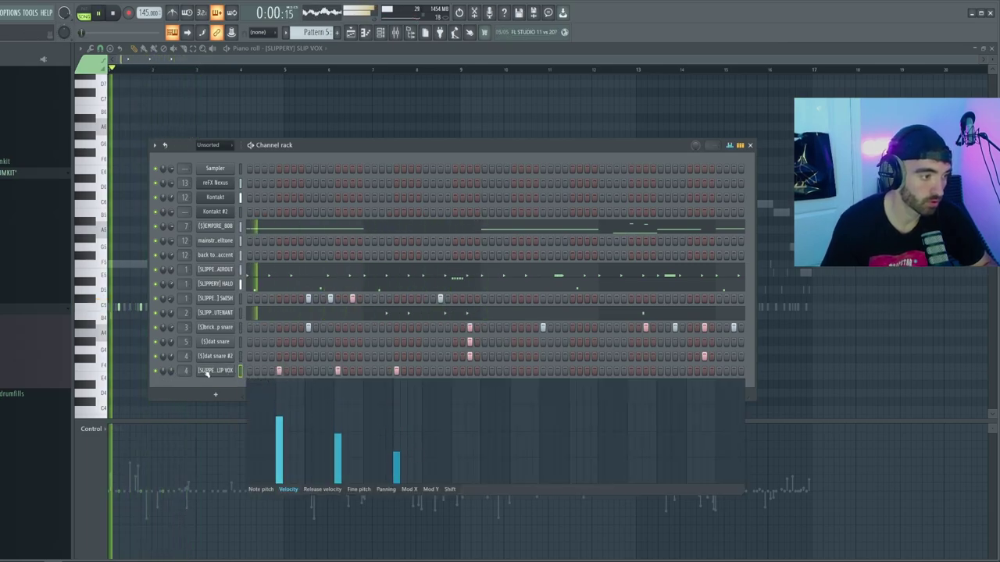
Open the SLIP VOX channel's sampler settings and its notes in the piano roll
click(208, 372)
click(389, 147)
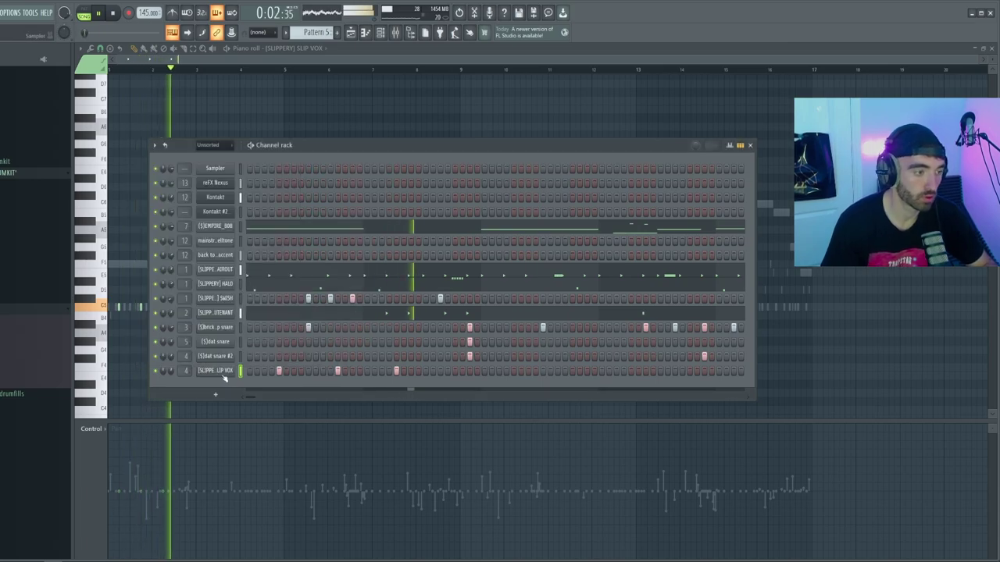
right_click(237, 368)
click(254, 373)
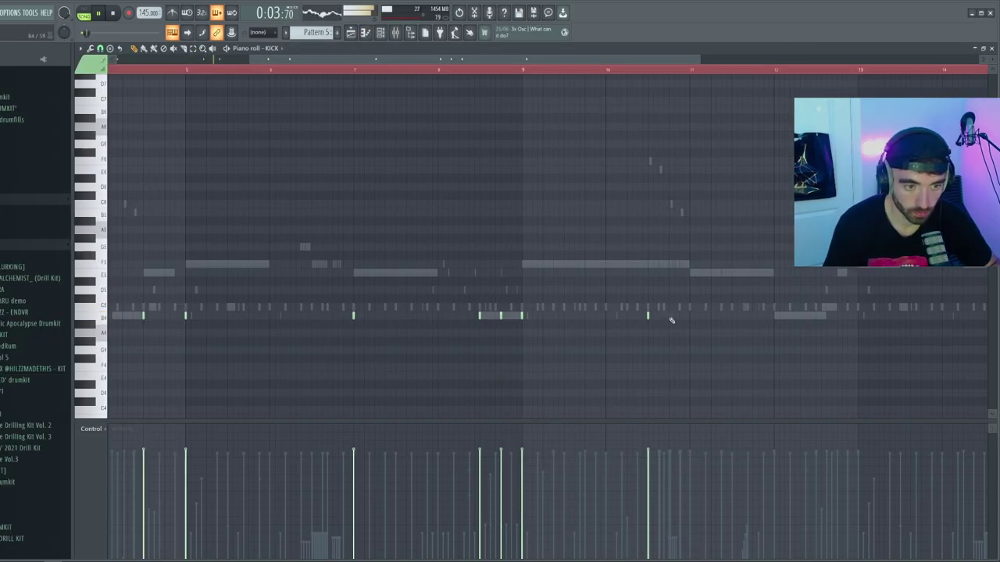
Add two reduced-velocity kick hits just before the existing mid-bar hit in bar 10 of the KICK notes
scroll(692, 321, up, 3)
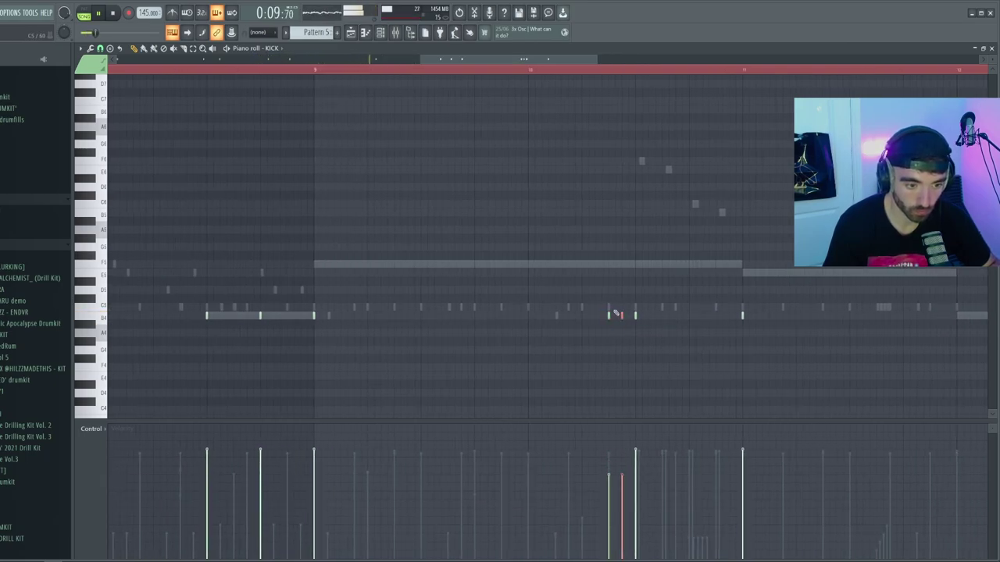
scroll(604, 324, down, 3)
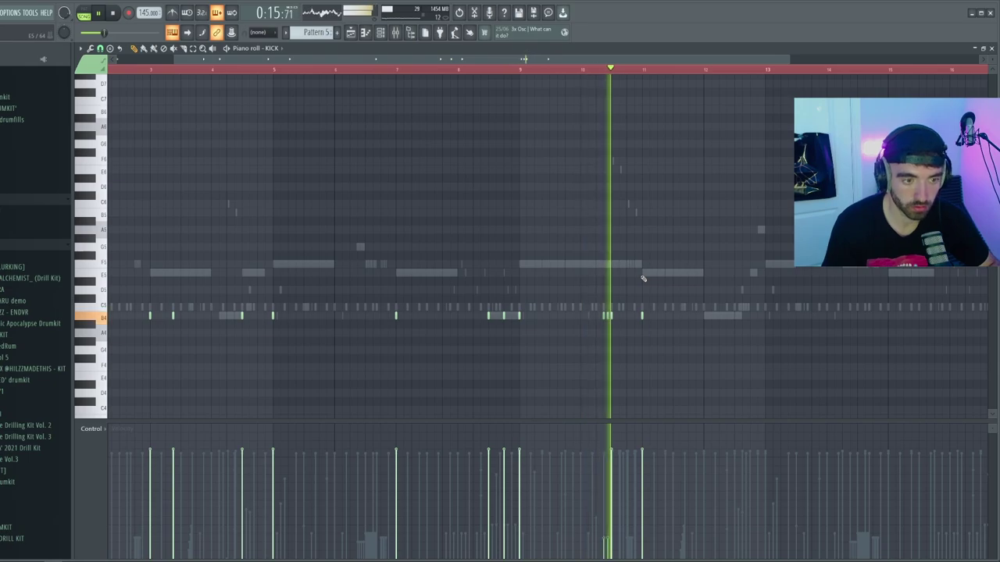
scroll(625, 297, up, 3)
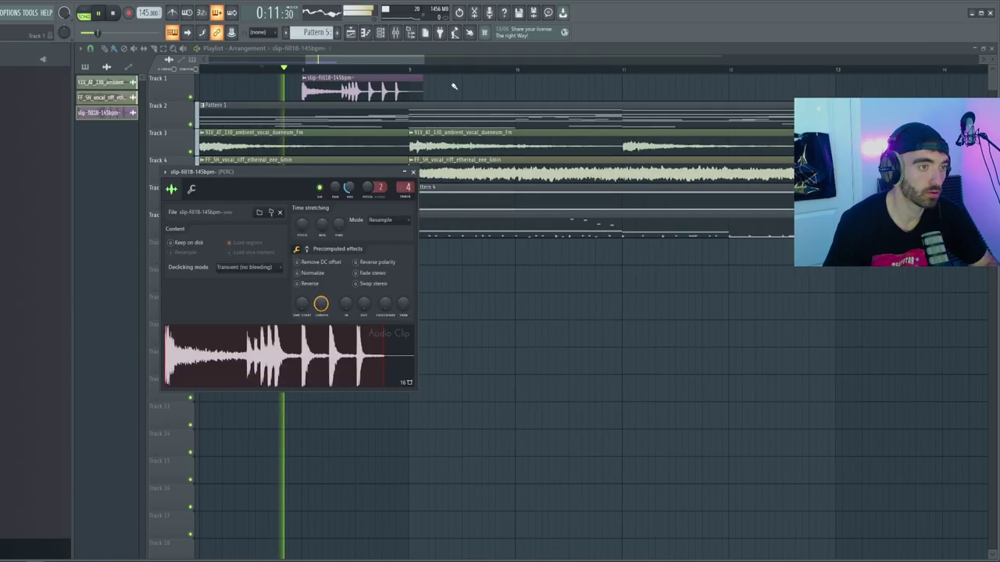
Place slip-fill18-145bpm at bar 8 and slip-fill22-145bpm at bar 15 on Track 1, and shorten the first Pattern 5 clip to end at bar 16
click(391, 100)
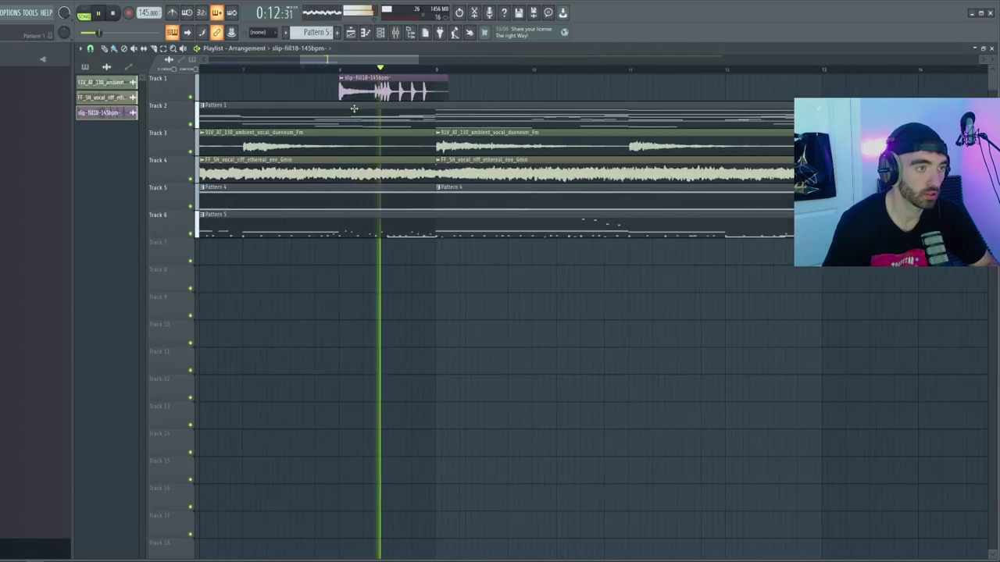
scroll(350, 109, down, 3)
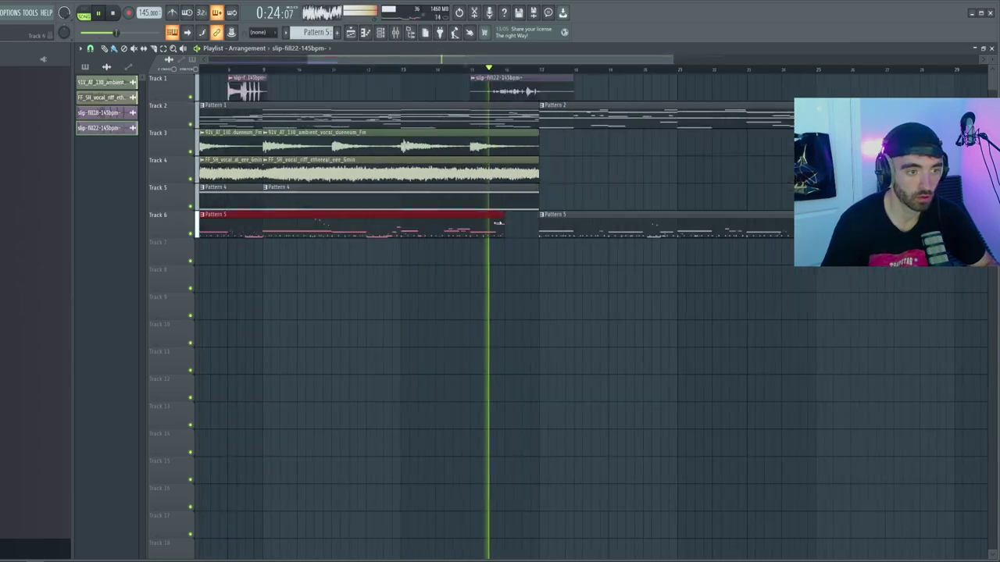
Move the second Pattern 5 clip on Track 6 one bar later so it starts at bar 18, where the slip-fill22 clip ends
scroll(529, 237, down, 2)
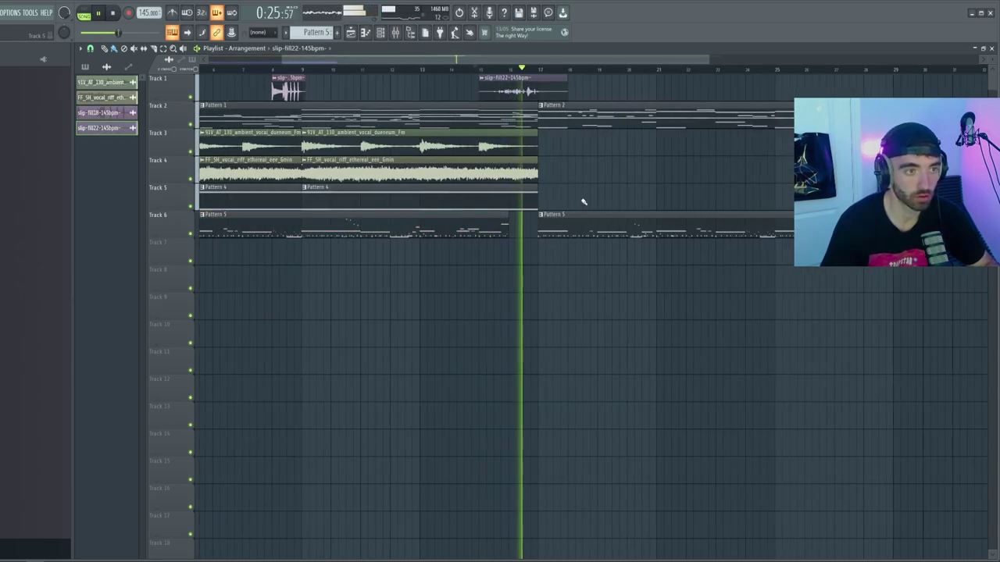
scroll(587, 195, down, 1)
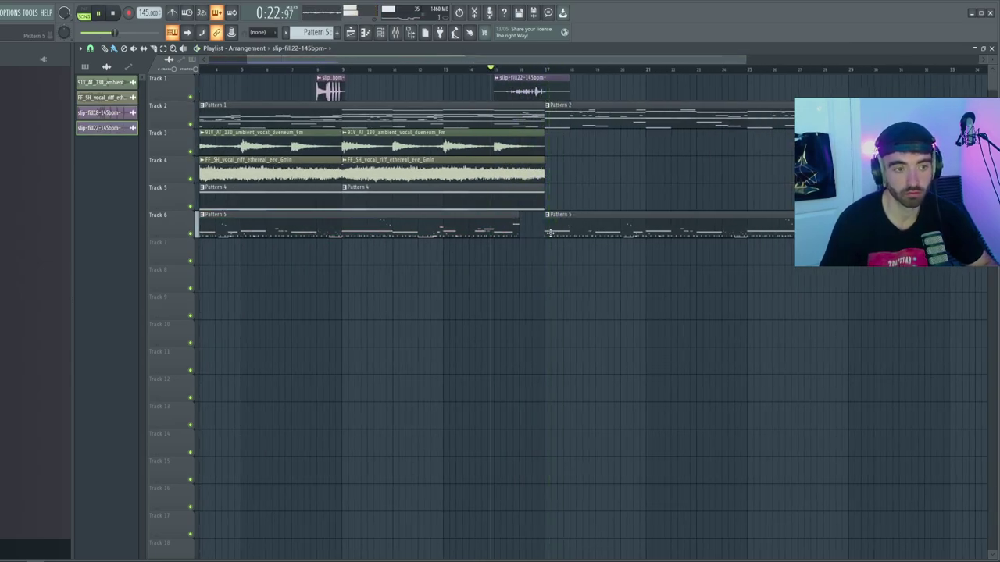
drag(550, 233, 568, 233)
Trim the opening Pattern 1 clip on Track 2 to eight bars and place an eight-bar Pattern 2 clip from bar 9
scroll(578, 175, down, 2)
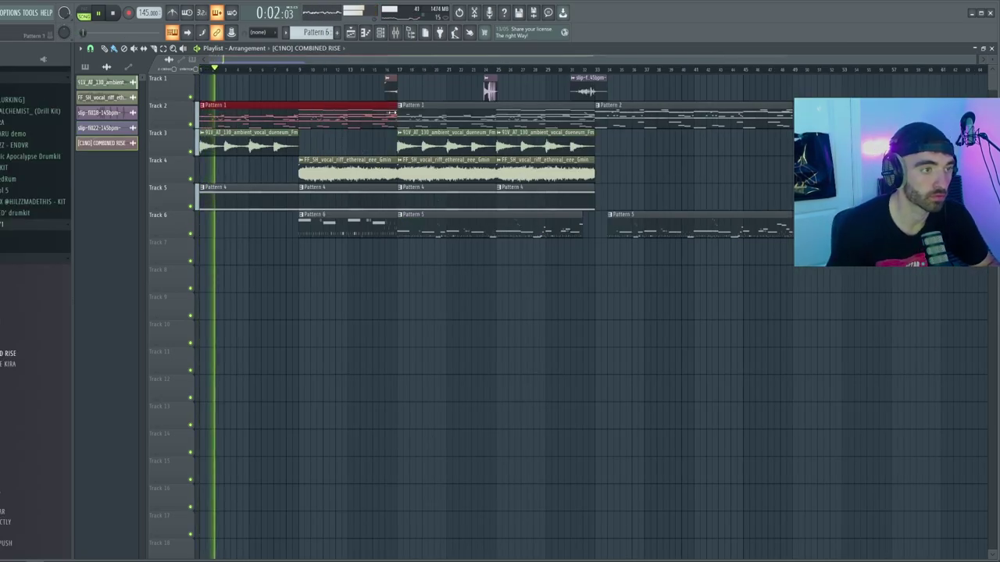
drag(393, 113, 327, 114)
key(ctrl+b)
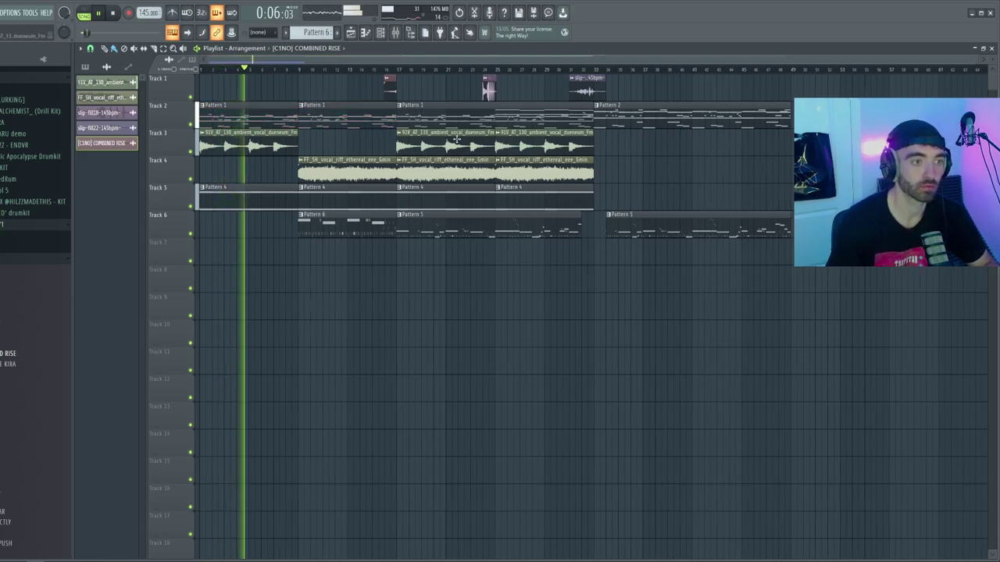
right_click(312, 110)
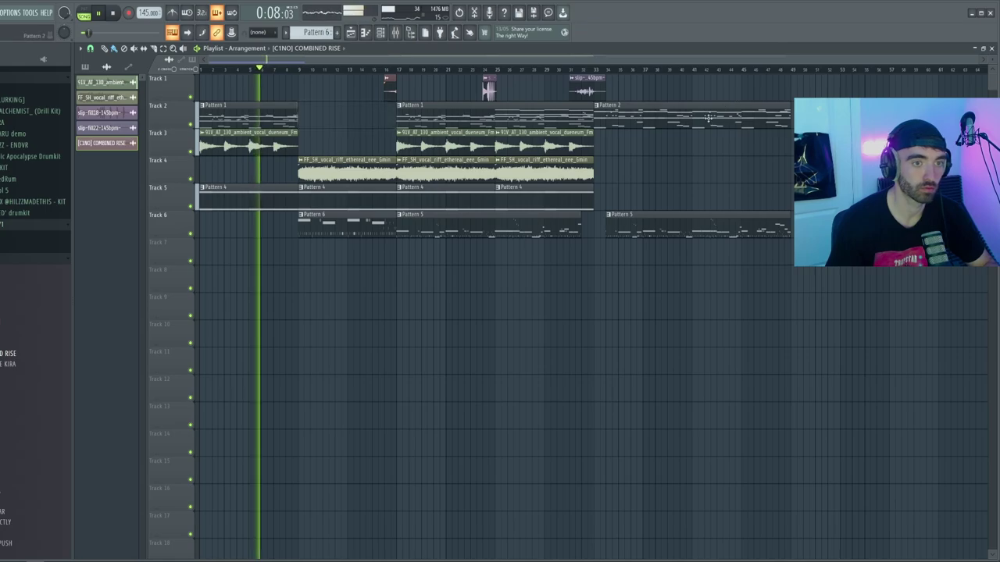
click(370, 115)
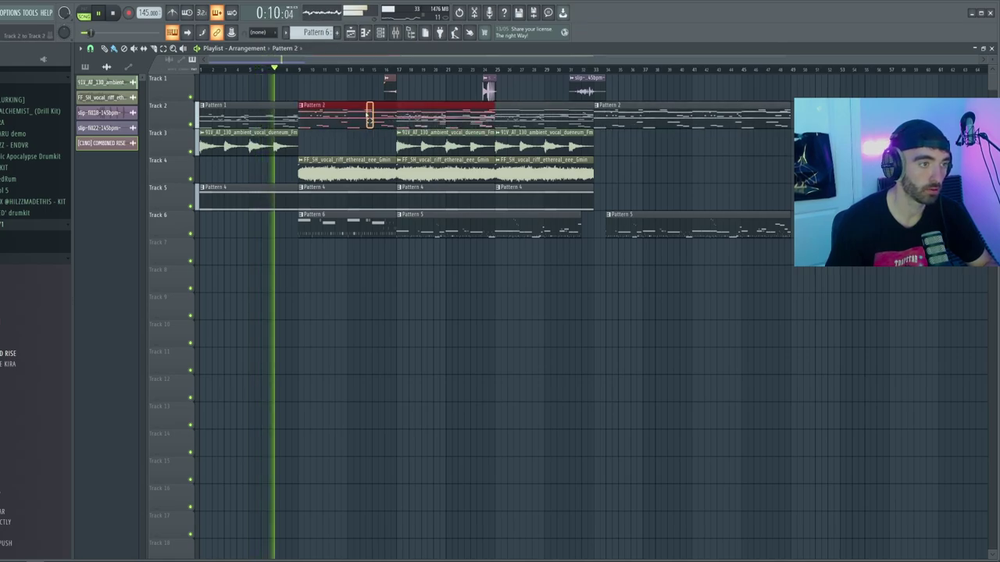
click(489, 105)
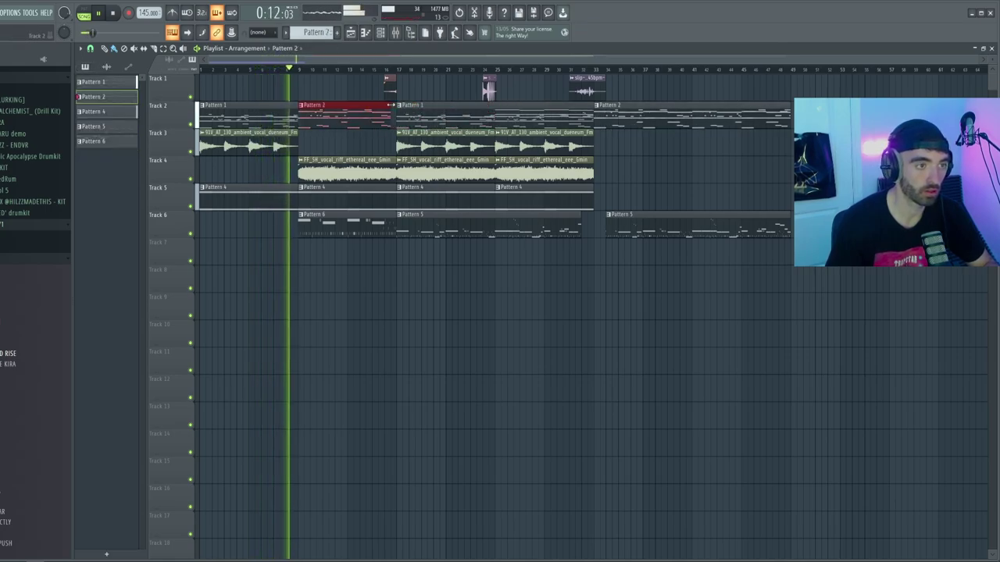
Shorten the first ethereal vocal riff clip on Track 4 so it ends at bar 16
ctrl+click(348, 85)
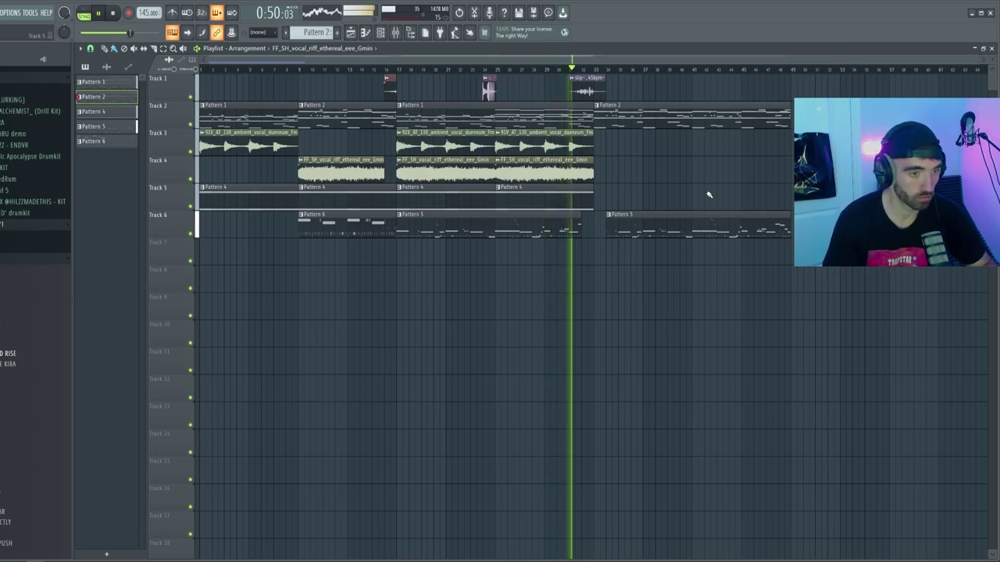
scroll(672, 169, up, 1)
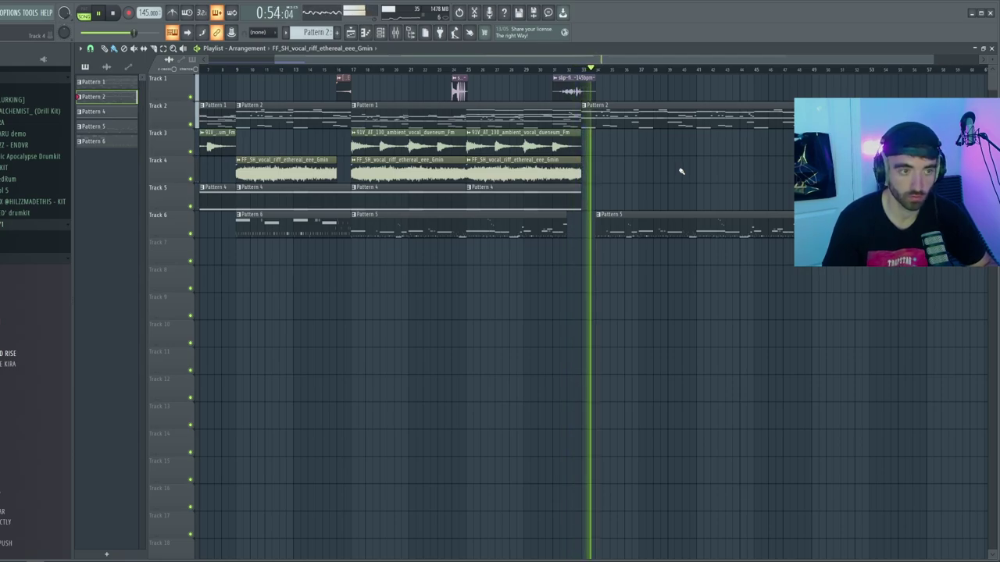
Layer the ambient vocal and Pattern 4 from bar 41 and copy the arrangement section starting at bar 17 to bar 57
scroll(691, 170, down, 1)
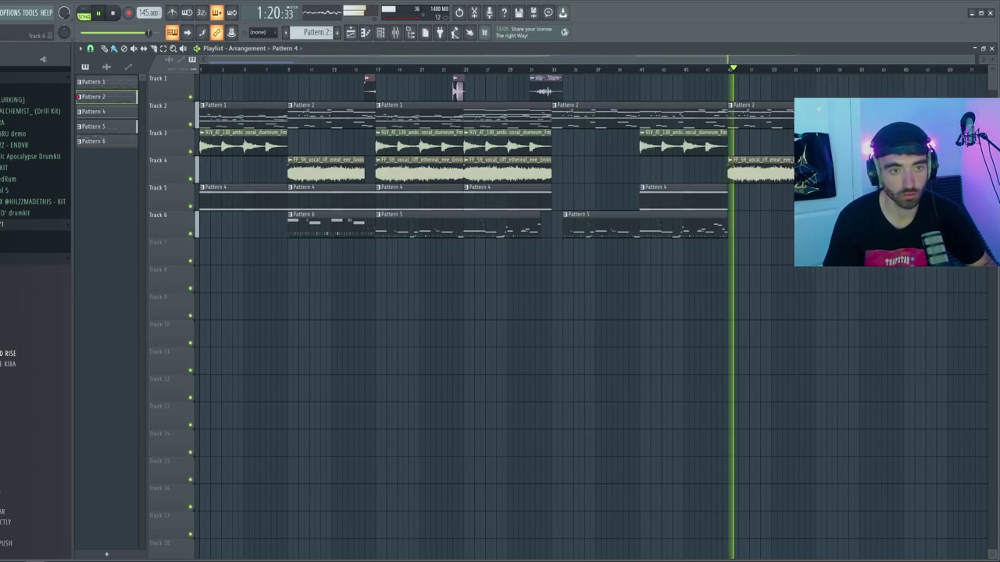
drag(874, 264, 399, 78)
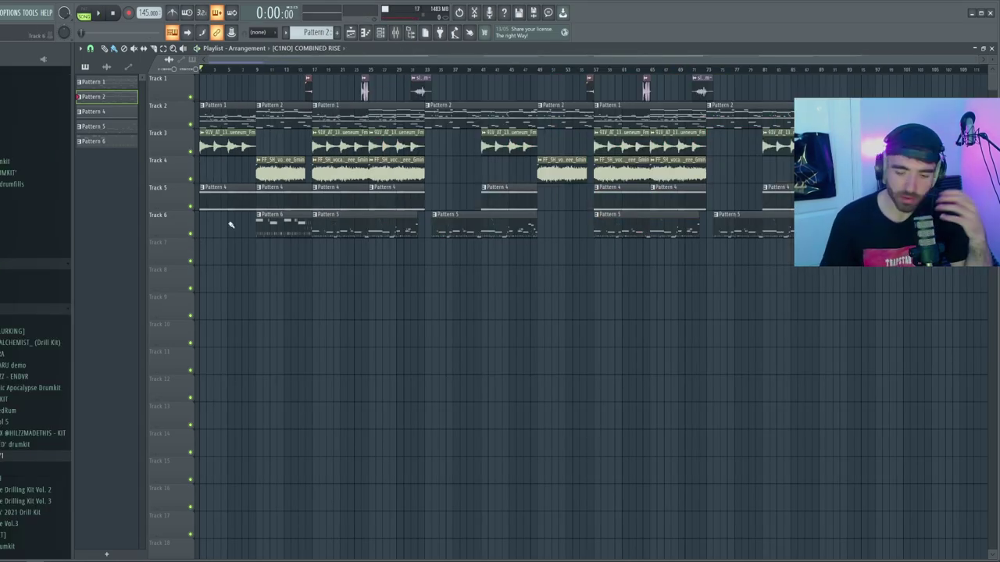